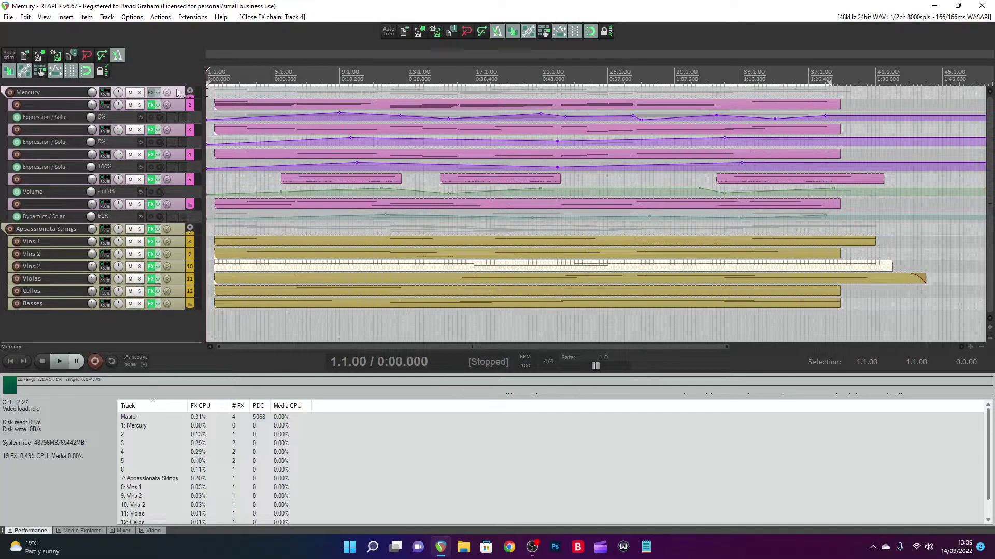
Step: Examine the Solar instrument's Emergence preset on track 2, including the release setting of bay B, and close the effects window
{"action": "left_click", "coordinate": [150, 106]}
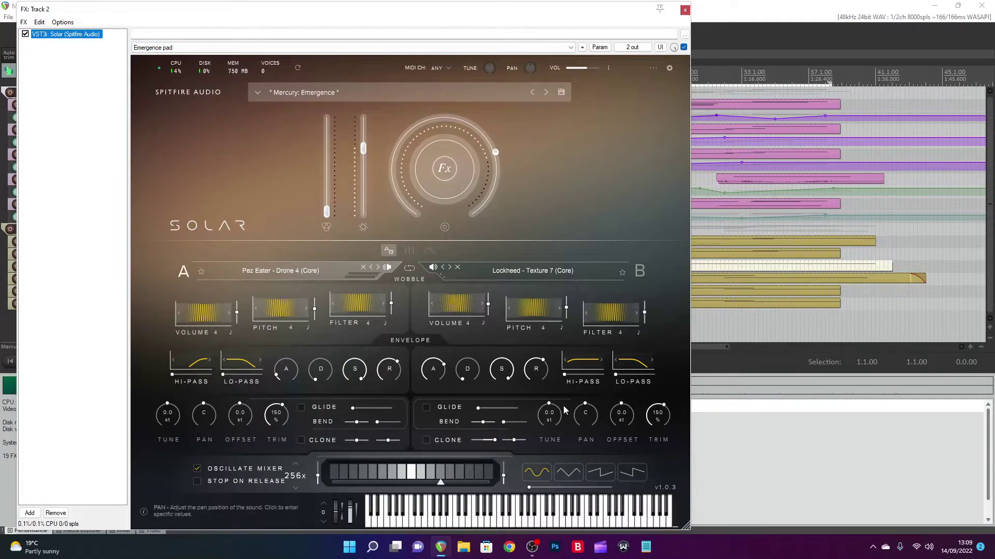
{"action": "mouse_move", "coordinate": [539, 380]}
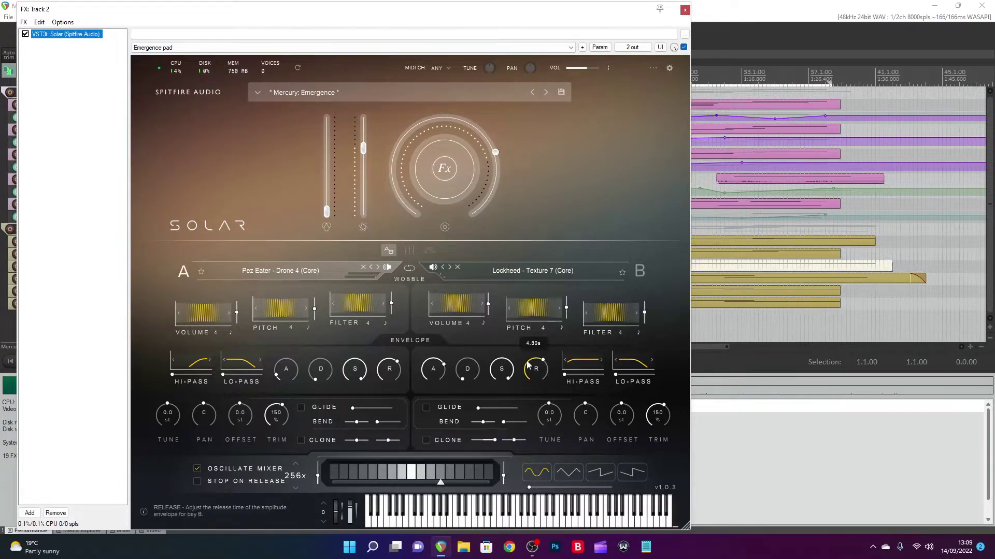
{"action": "left_click", "coordinate": [685, 10]}
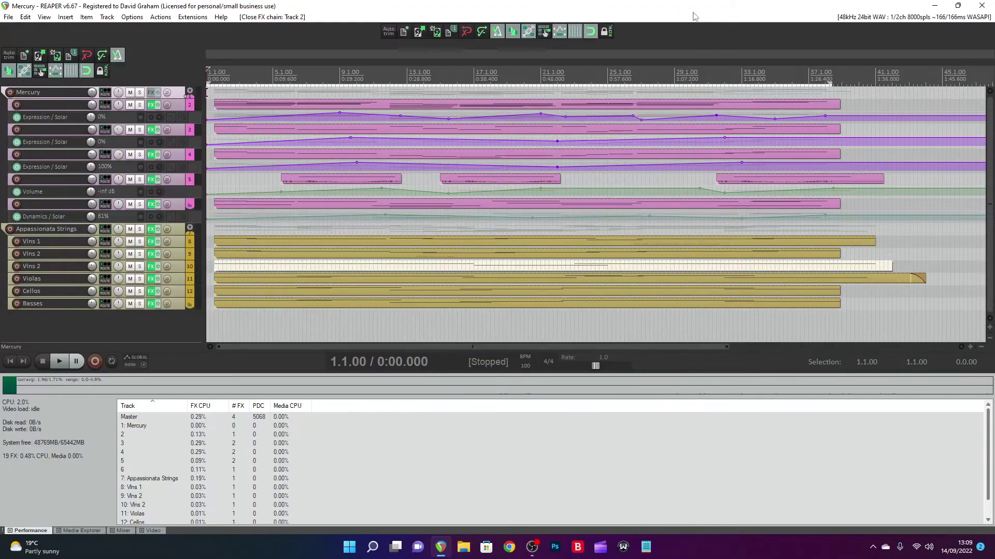
Step: Examine track 3's Solar preset with the central knob showing the B HPF FRQ effect parameter, and close the effects window
{"action": "left_click", "coordinate": [152, 130]}
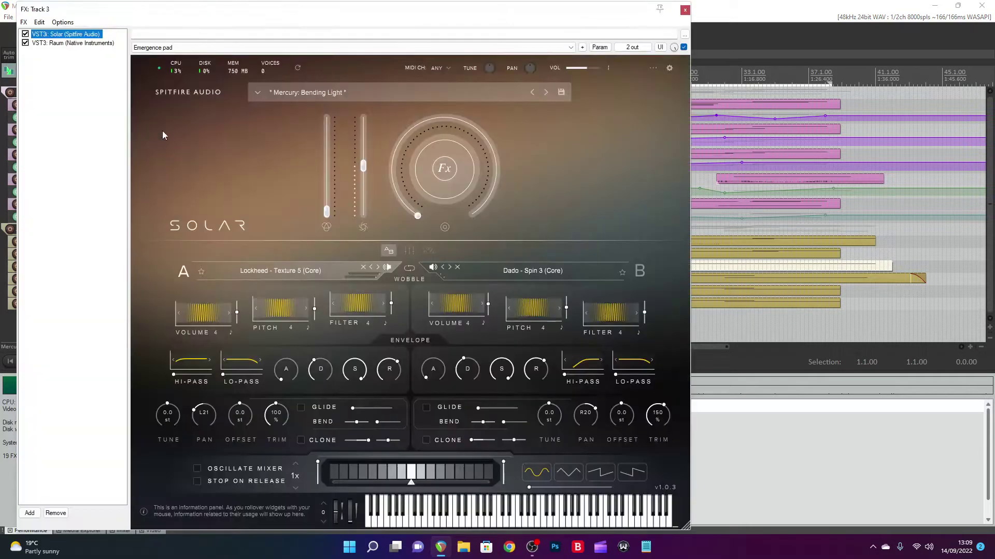
{"action": "left_click", "coordinate": [448, 174]}
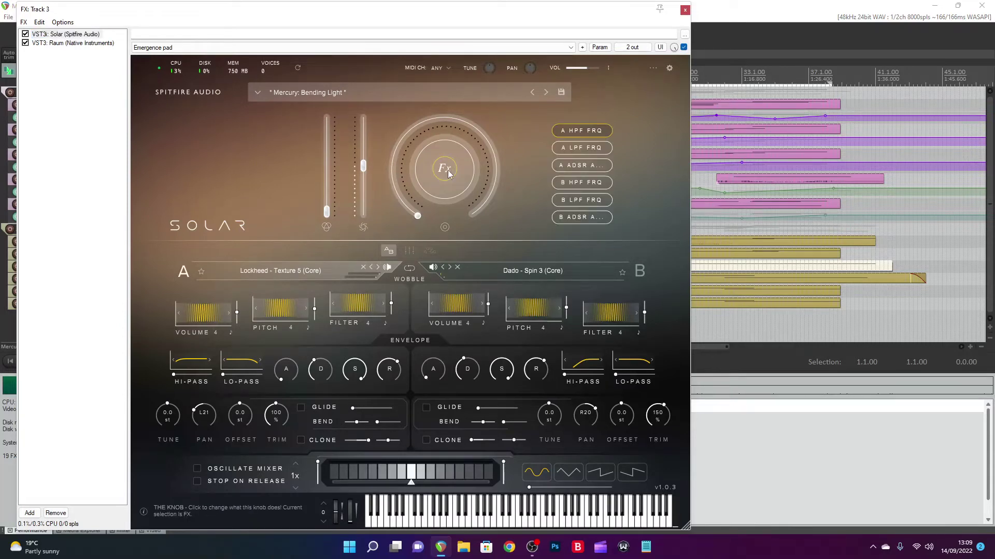
{"action": "left_click", "coordinate": [590, 184]}
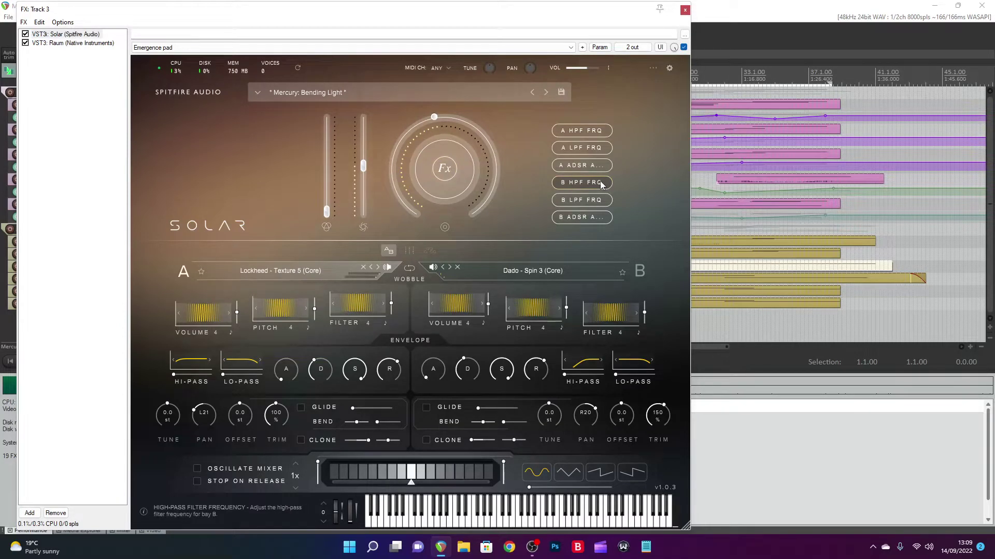
{"action": "left_click", "coordinate": [684, 10]}
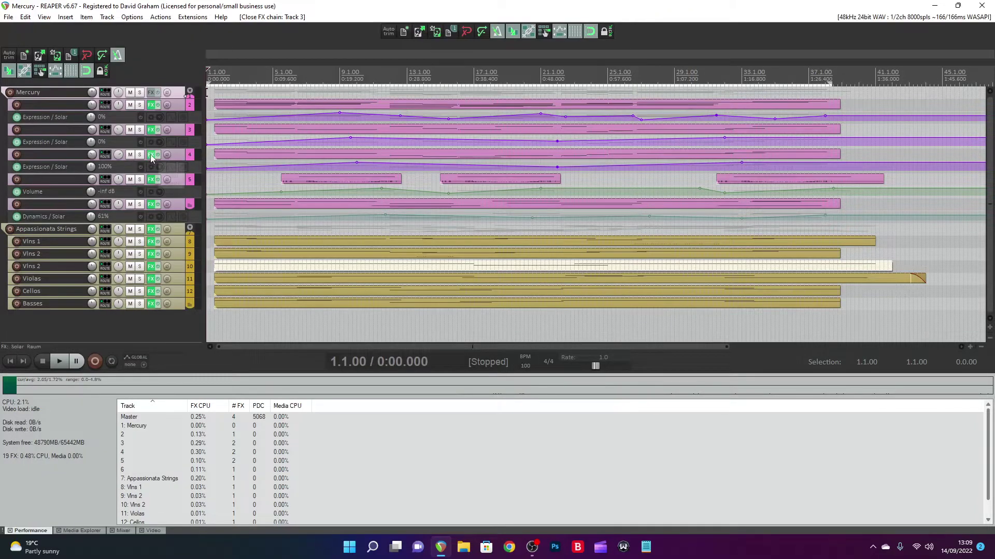
Step: Compare the MIDI items on tracks 3 and 4 and examine the B HPF FRQ knob assignment in track 4's Solar preset
{"action": "left_click", "coordinate": [236, 129]}
{"action": "left_click", "coordinate": [236, 154]}
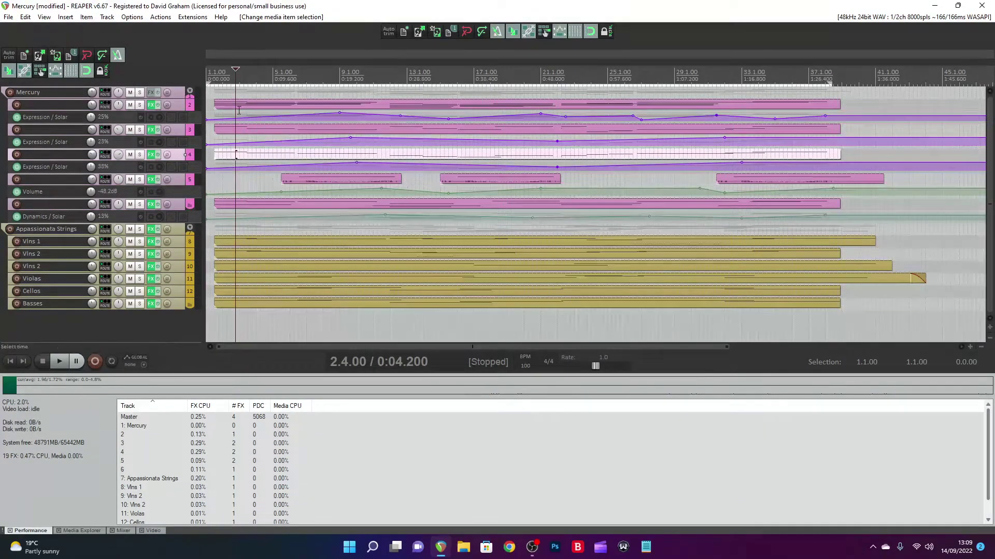
{"action": "left_click", "coordinate": [244, 129]}
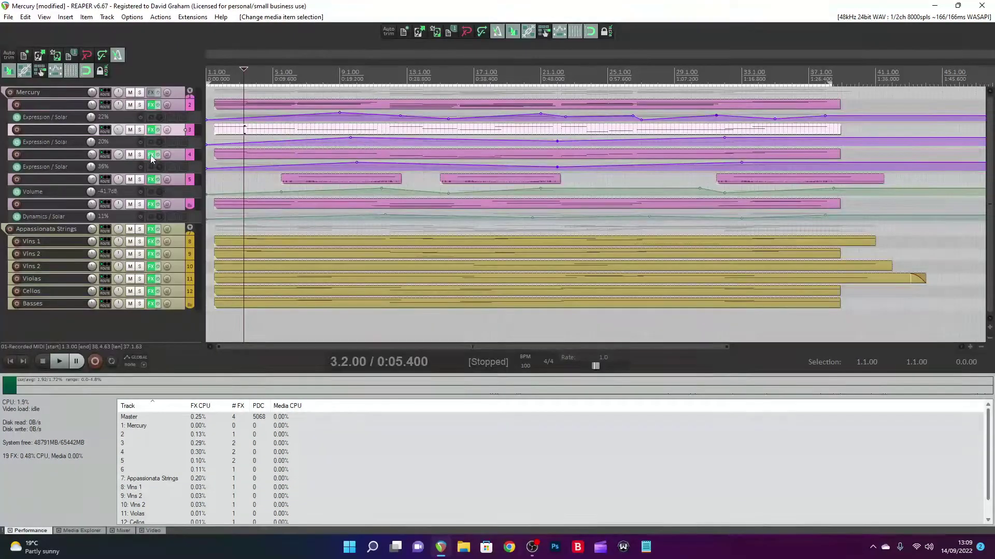
{"action": "left_click", "coordinate": [151, 154]}
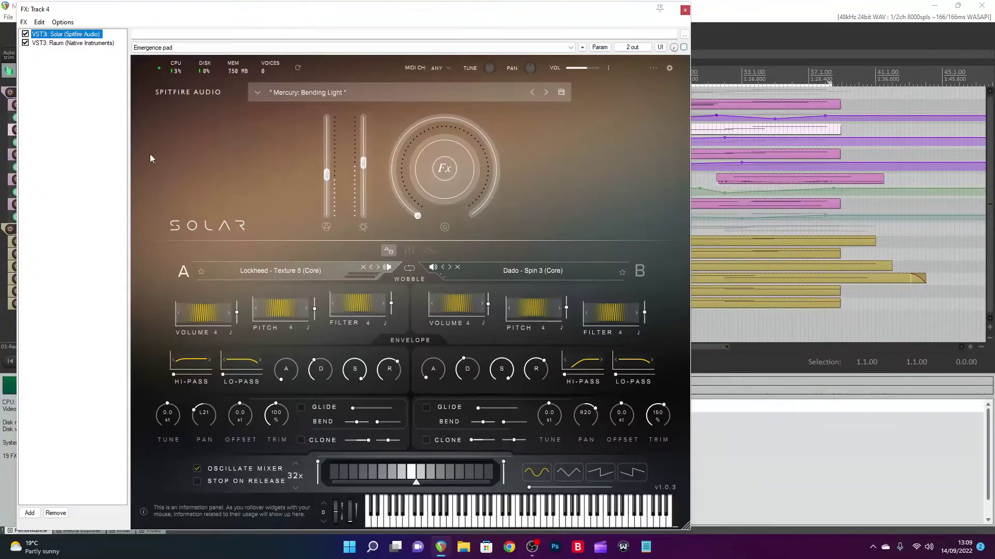
{"action": "left_click", "coordinate": [449, 173]}
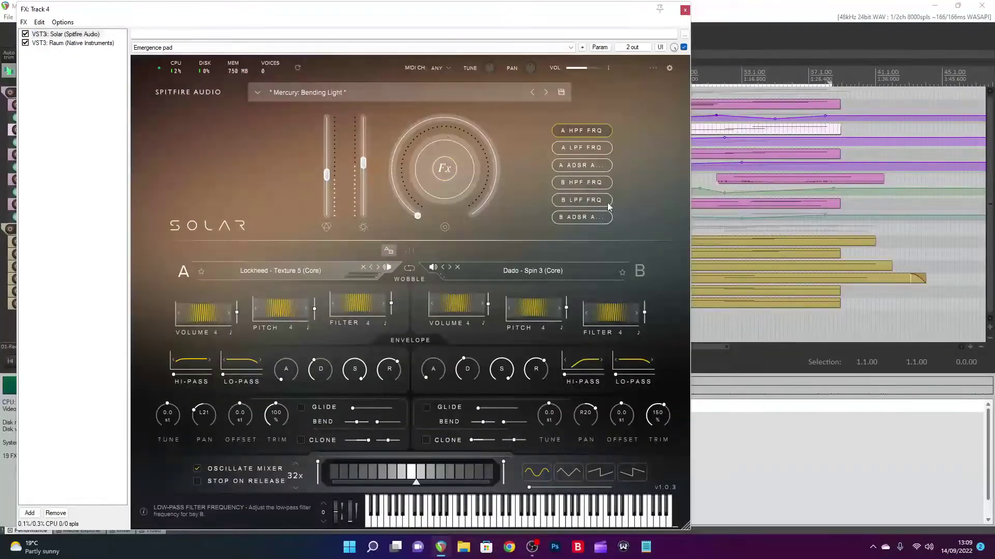
{"action": "left_click", "coordinate": [581, 185]}
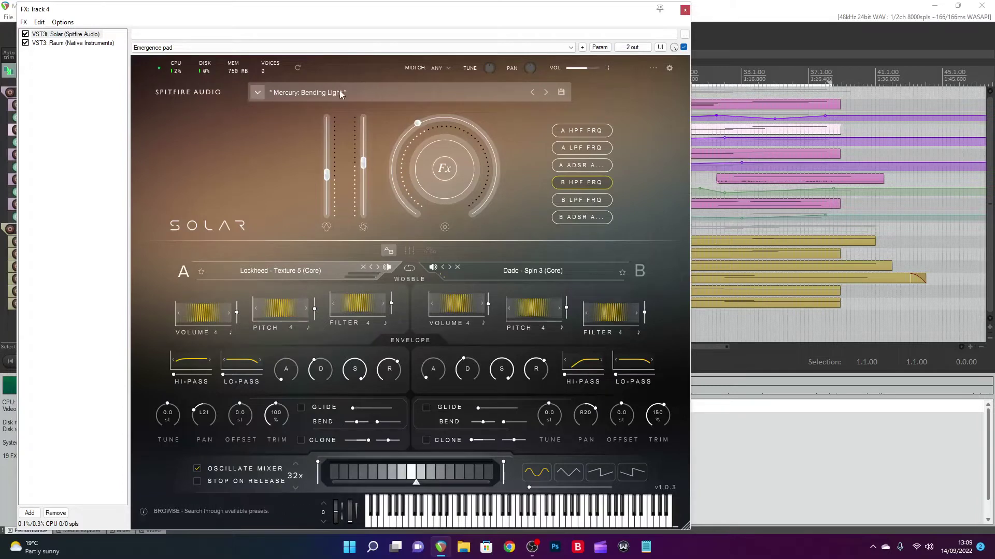
{"action": "left_click", "coordinate": [684, 9]}
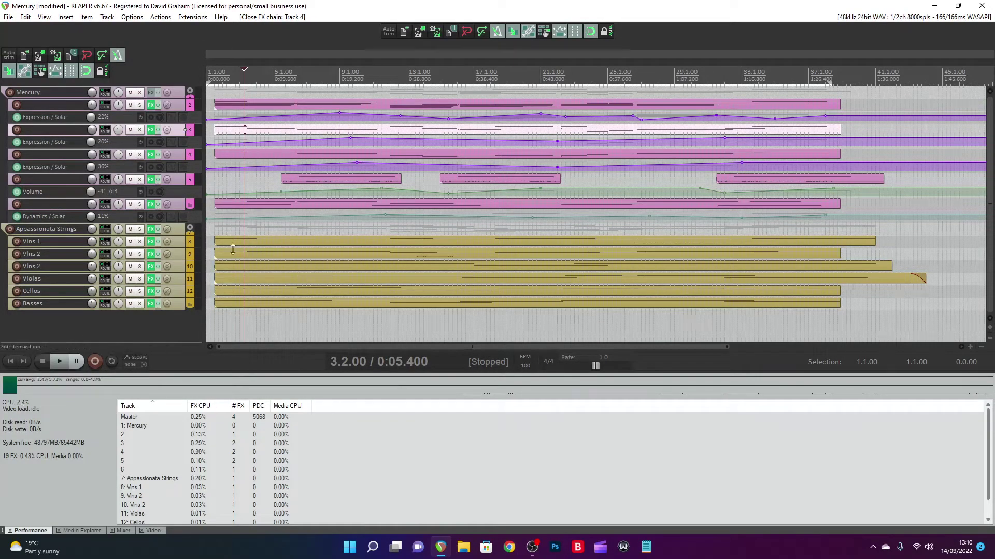
Step: Solo tracks 3 and 4 together with Vlns 1 and Vlns 2 on track 9
{"action": "left_click", "coordinate": [253, 156]}
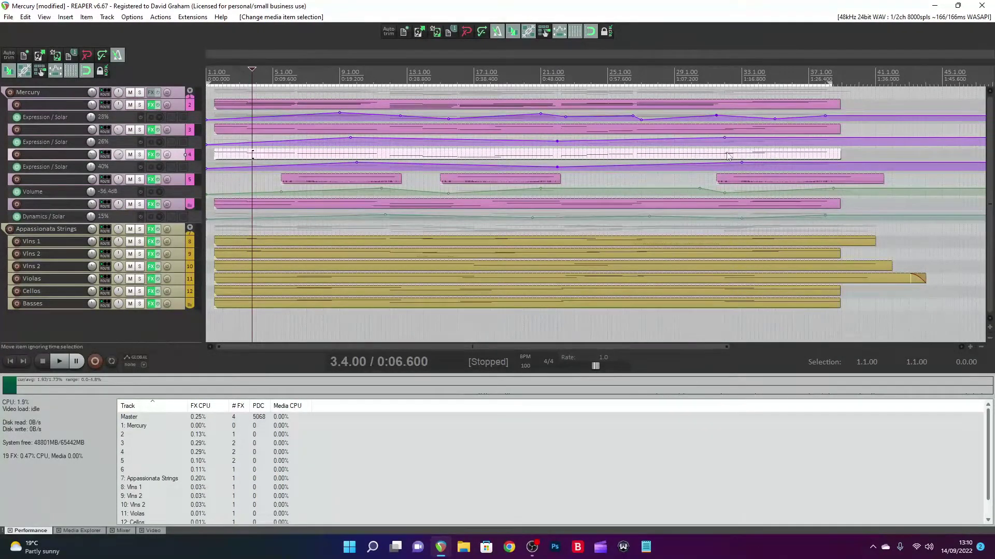
{"action": "left_click", "coordinate": [140, 129]}
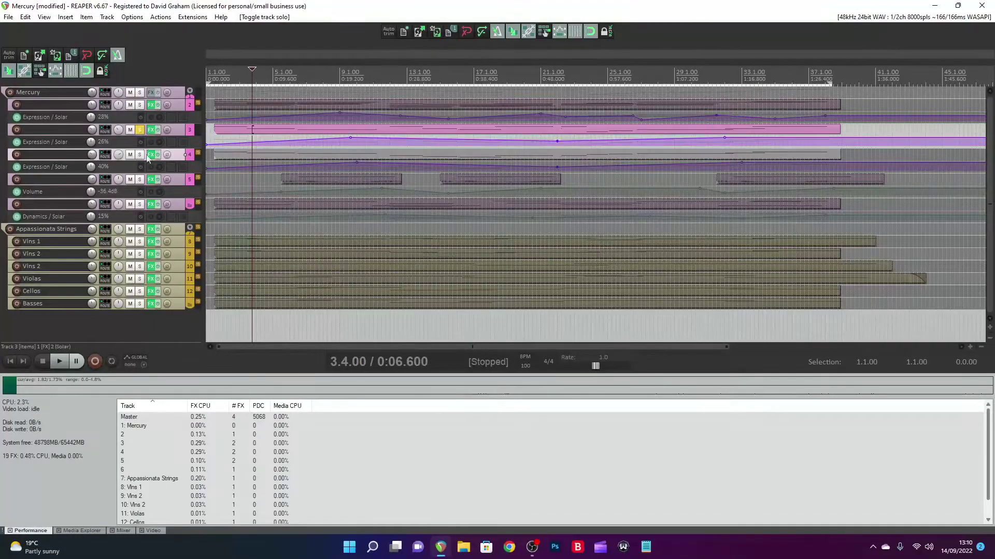
{"action": "left_click", "coordinate": [141, 154]}
{"action": "left_click", "coordinate": [139, 242]}
{"action": "left_click", "coordinate": [139, 254]}
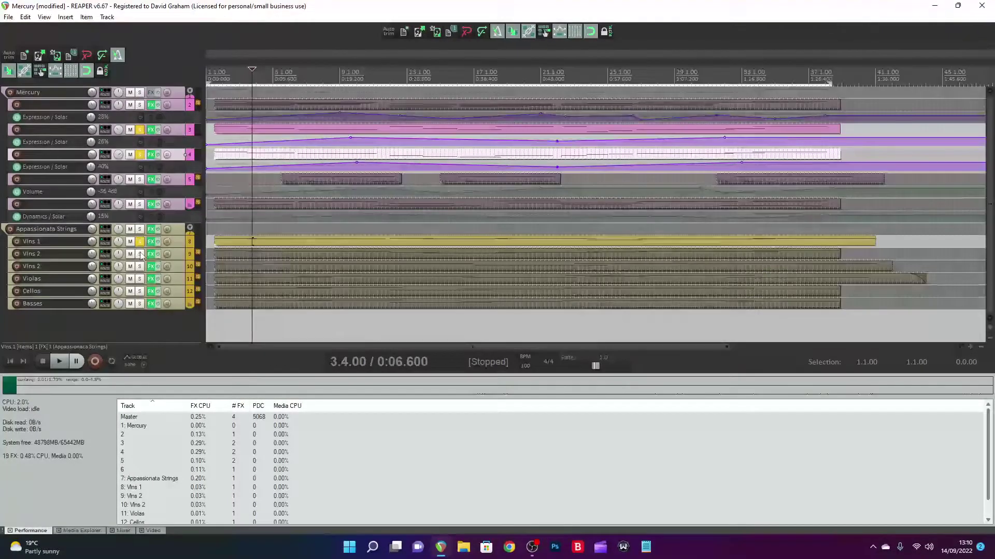
Step: Play the soloed pads and violins from the start of the project and stop playback
{"action": "left_click", "coordinate": [220, 83]}
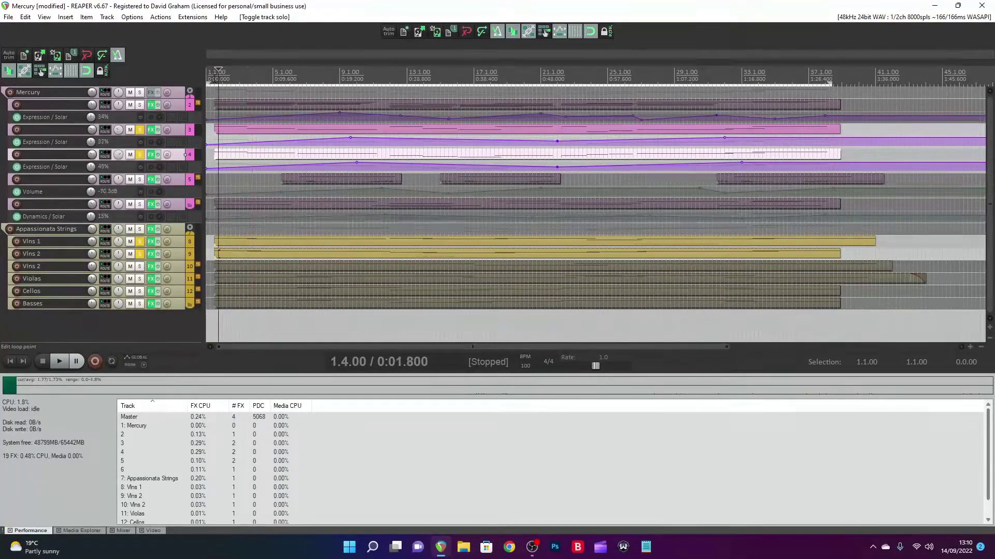
{"action": "key", "text": "space"}
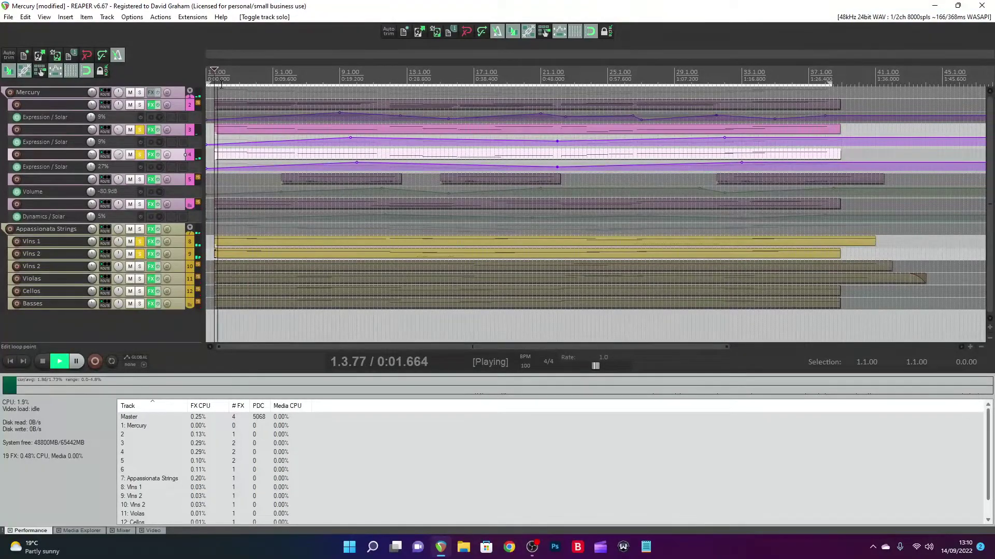
{"action": "key", "text": "space"}
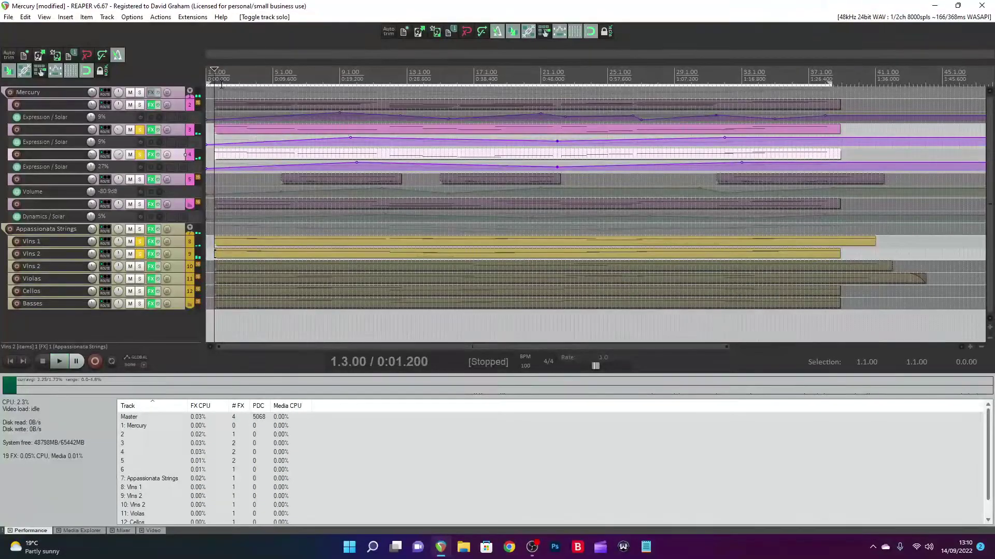
{"action": "left_click", "coordinate": [8, 363]}
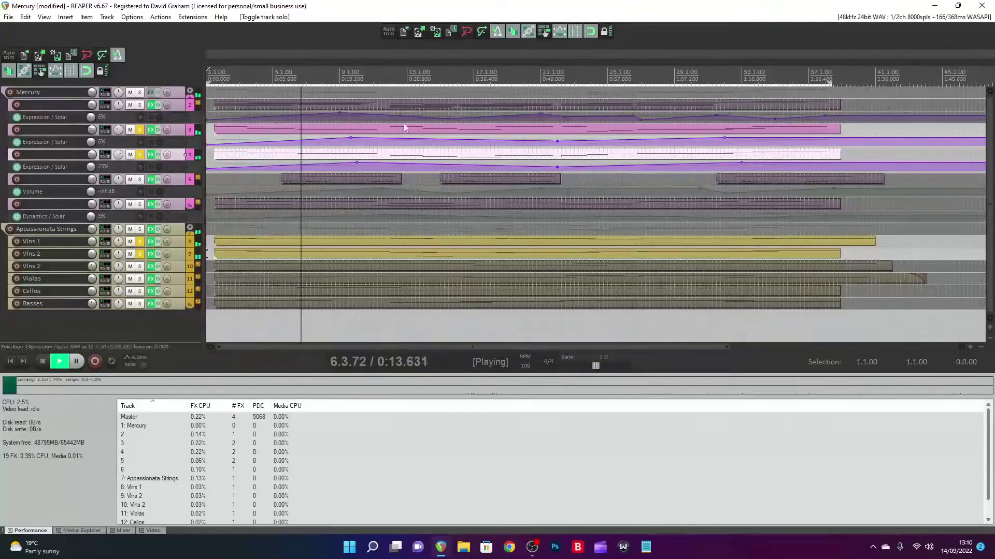
{"action": "left_click", "coordinate": [43, 361]}
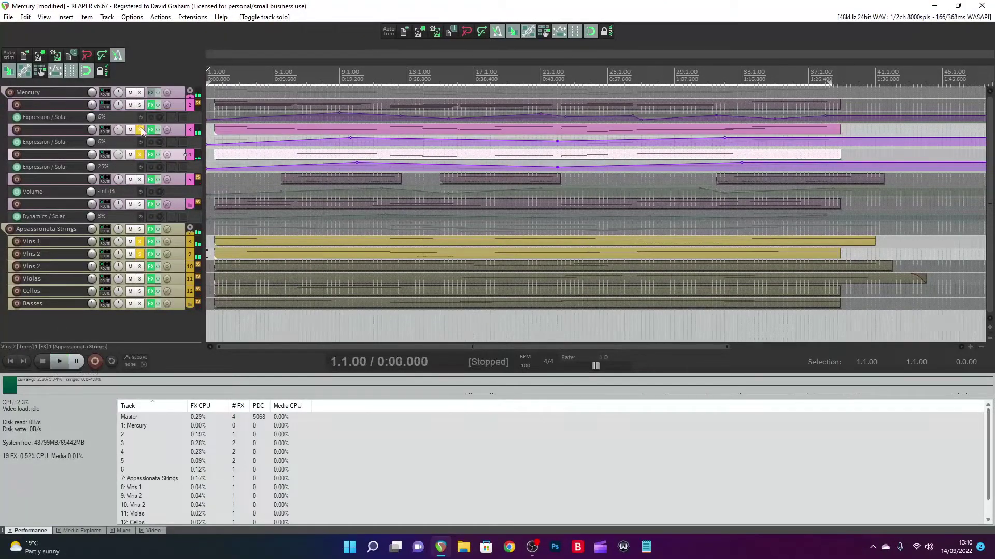
Step: Remove the solo from tracks 3 and 4, Vlns 1 and Vlns 2
{"action": "left_click", "coordinate": [140, 154]}
{"action": "left_click", "coordinate": [140, 130]}
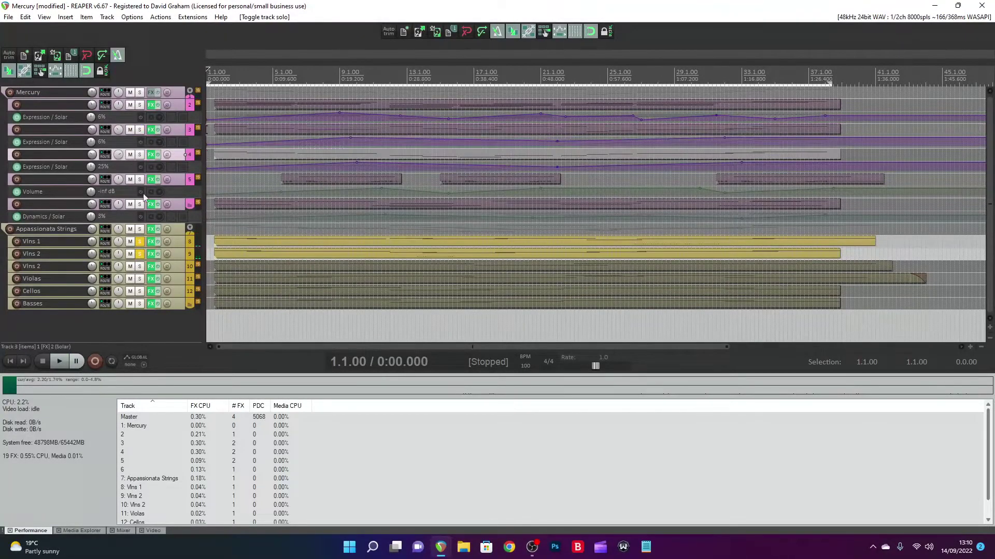
{"action": "left_click", "coordinate": [139, 241]}
{"action": "left_click", "coordinate": [139, 254]}
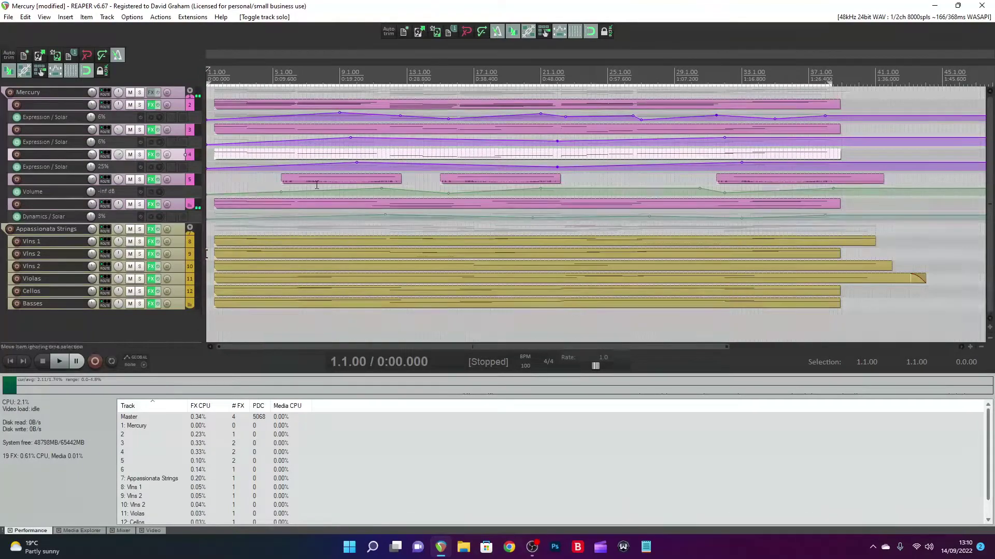
Step: Solo track 5, examine its ReaEQ curve and Solar preset, and release the solo
{"action": "left_click", "coordinate": [140, 179]}
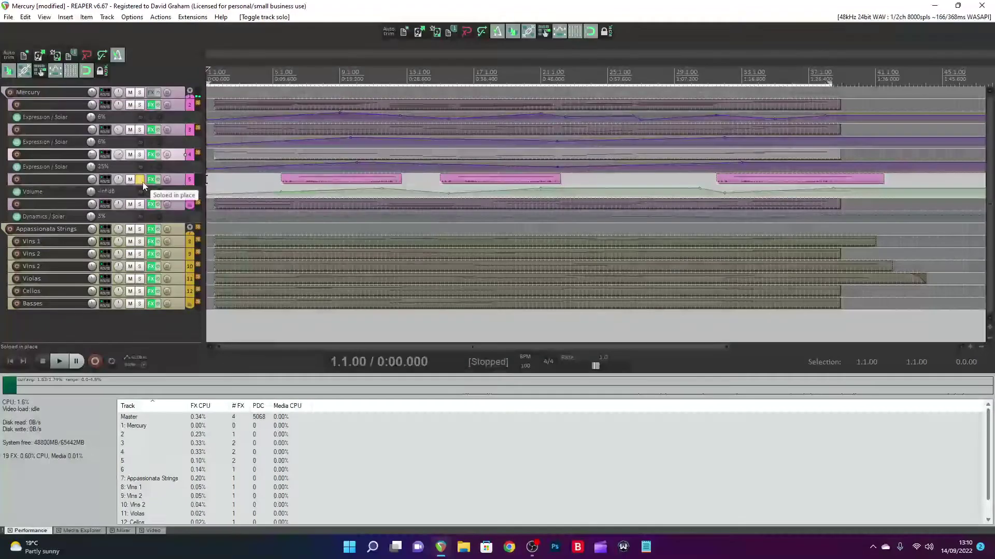
{"action": "left_click", "coordinate": [151, 179]}
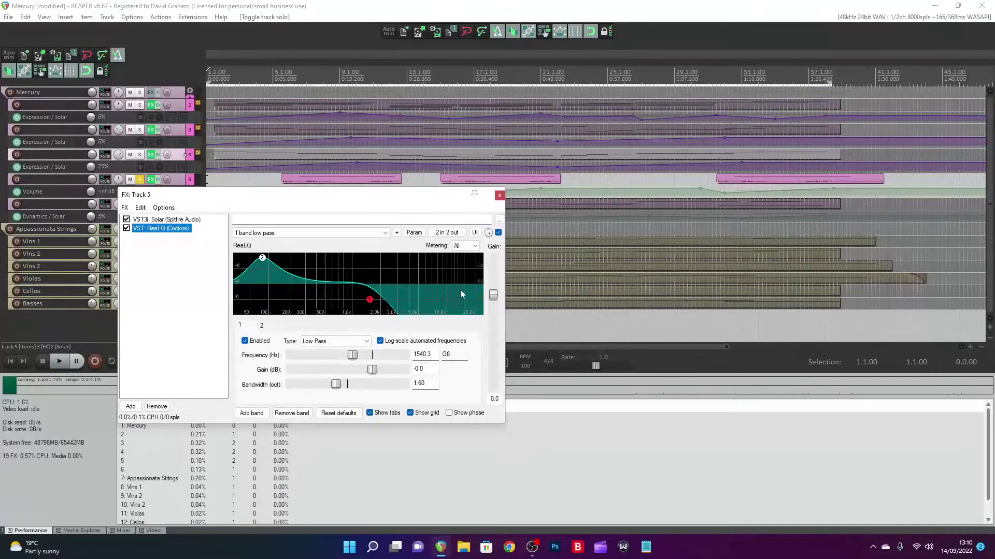
{"action": "left_click", "coordinate": [156, 220]}
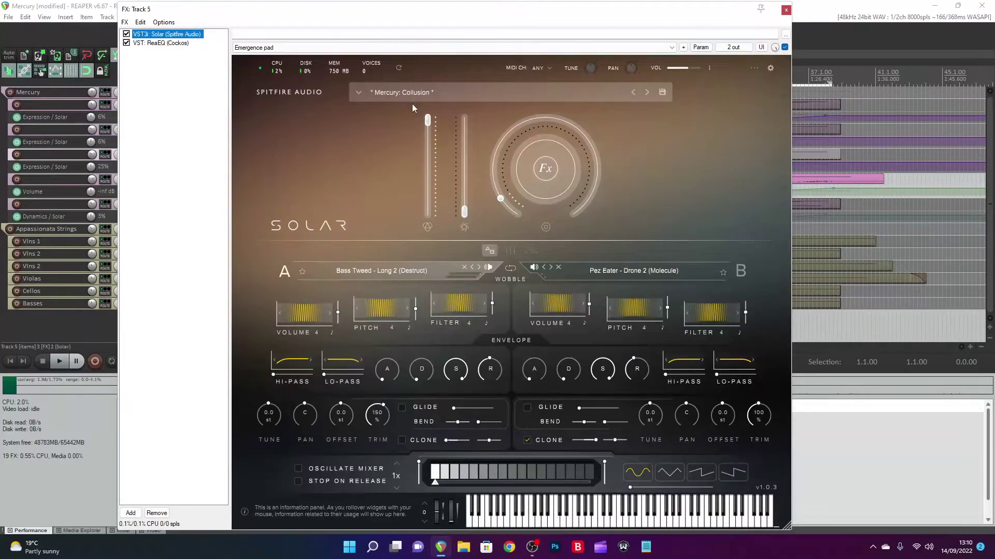
{"action": "left_click", "coordinate": [786, 10]}
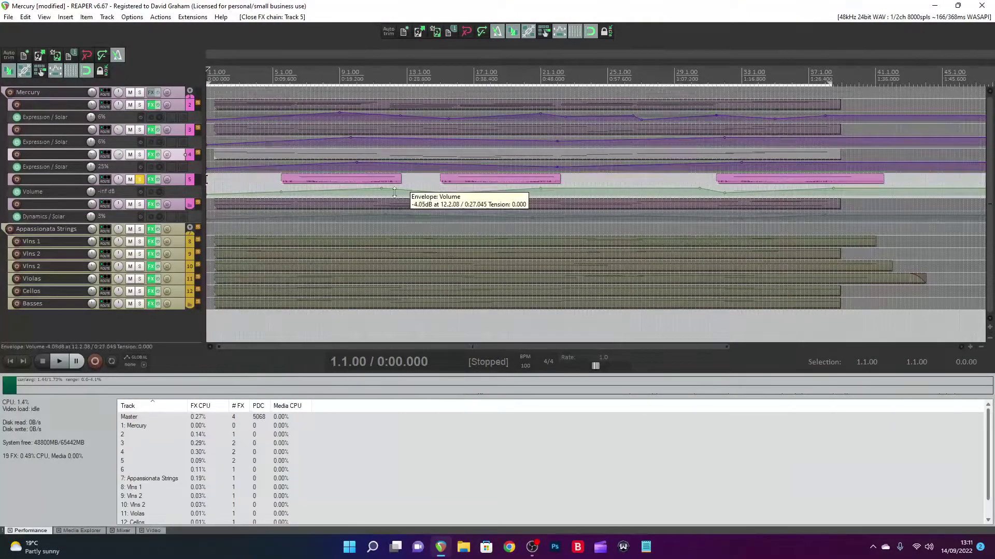
{"action": "left_click", "coordinate": [140, 179]}
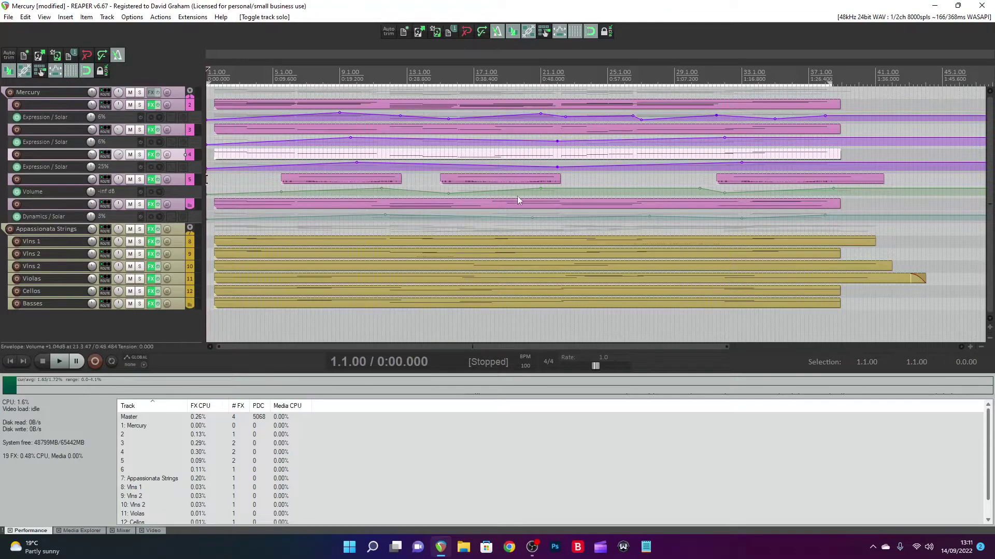
Step: Examine the Solar preset on track 6 and listen to that track soloed from near the project start
{"action": "left_click", "coordinate": [153, 205]}
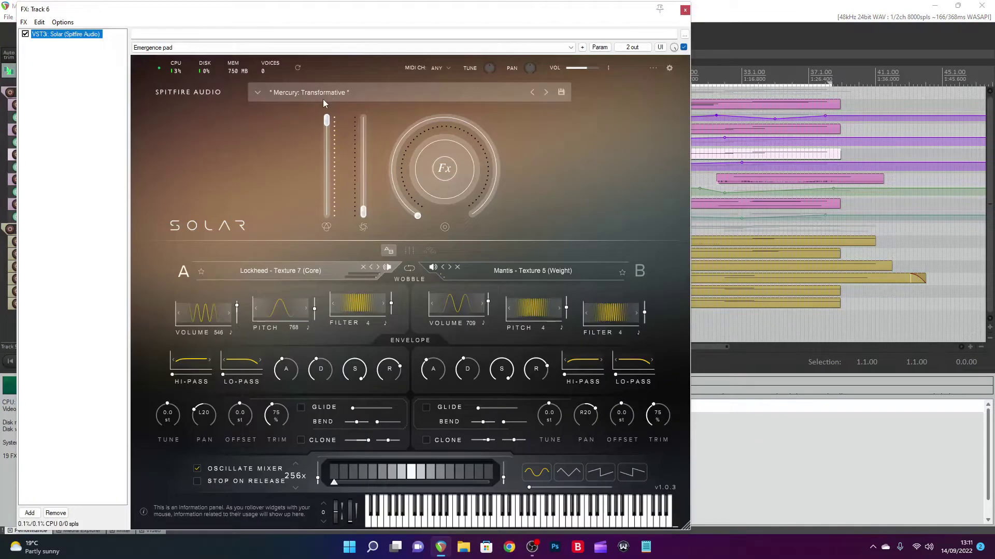
{"action": "left_click", "coordinate": [685, 10]}
{"action": "left_click", "coordinate": [140, 205]}
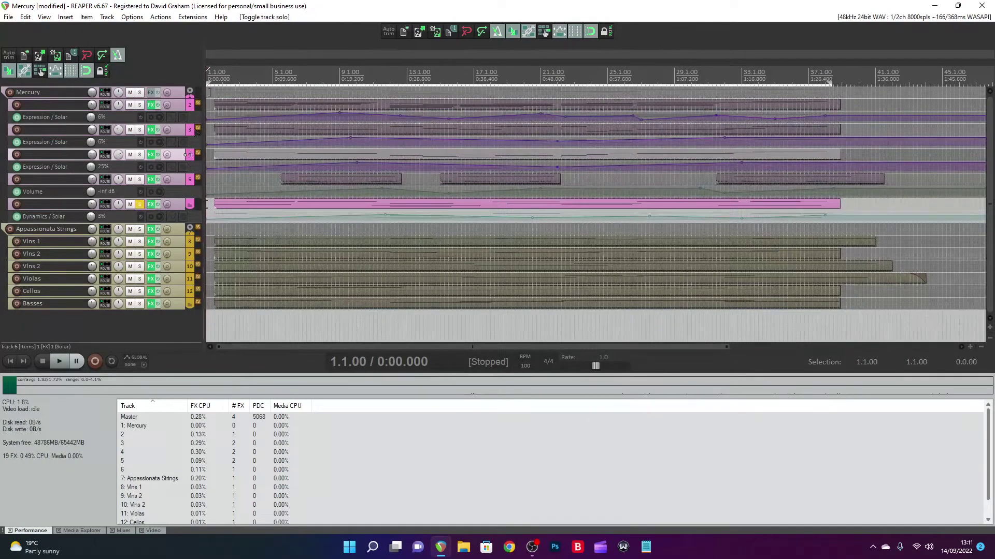
{"action": "key", "text": "space"}
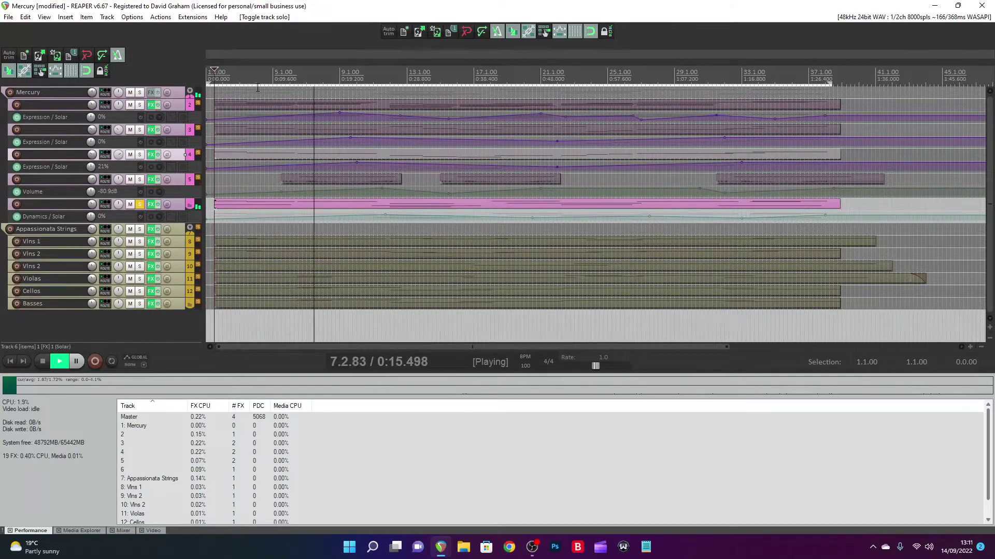
{"action": "key", "text": "space"}
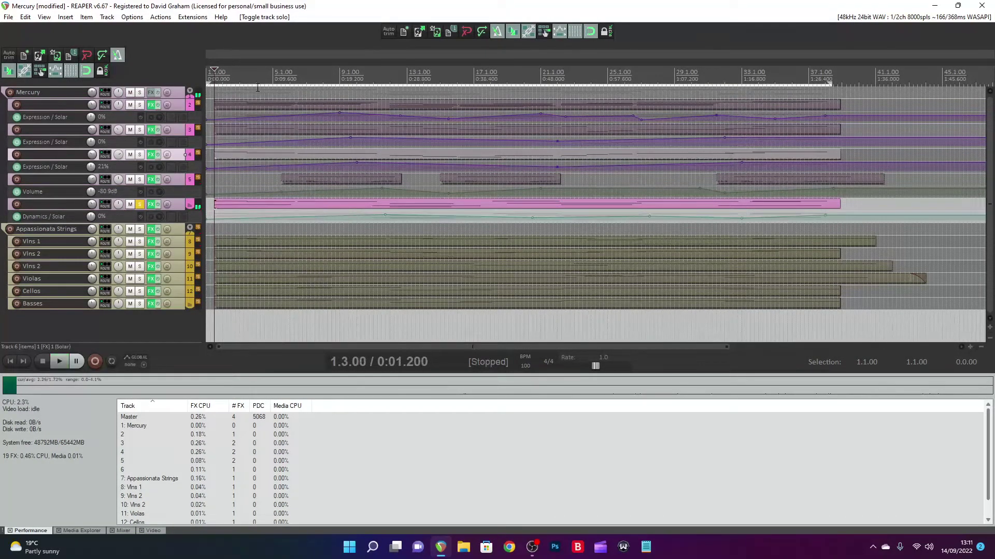
{"action": "left_click", "coordinate": [140, 204]}
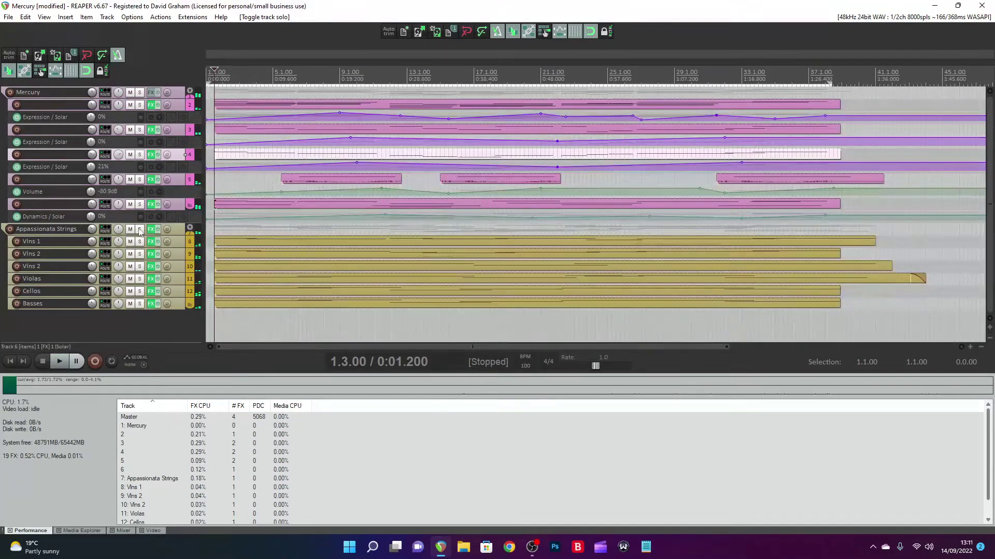
Step: Listen to the Appassionata Strings folder soloed from the project start, then stop playback and release the solo
{"action": "left_click", "coordinate": [140, 229]}
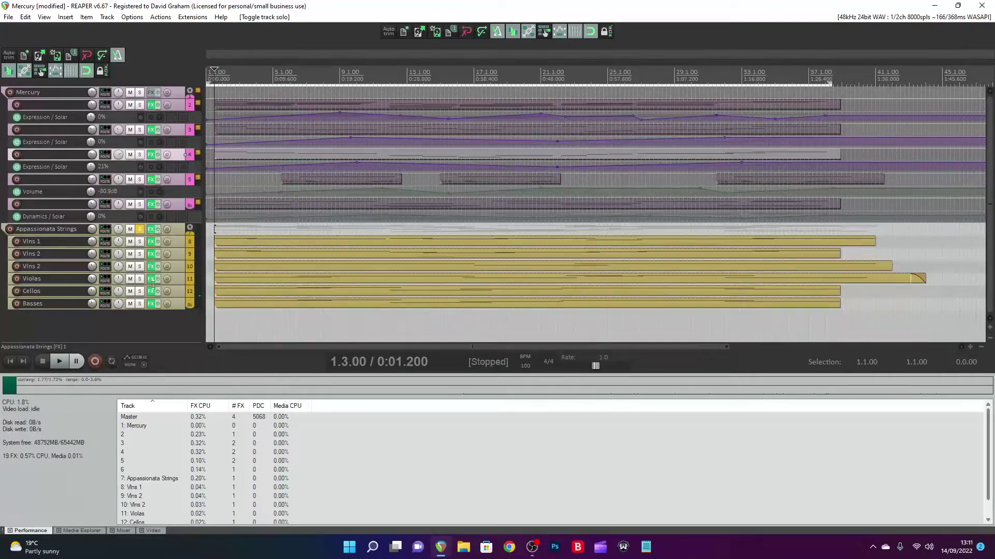
{"action": "left_click", "coordinate": [60, 362]}
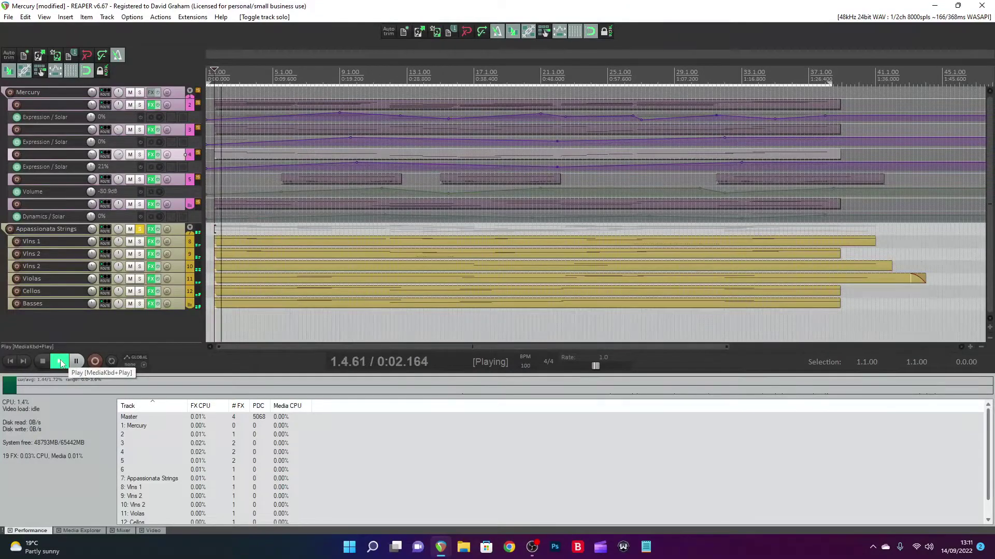
{"action": "left_click", "coordinate": [43, 361]}
{"action": "left_click", "coordinate": [10, 361]}
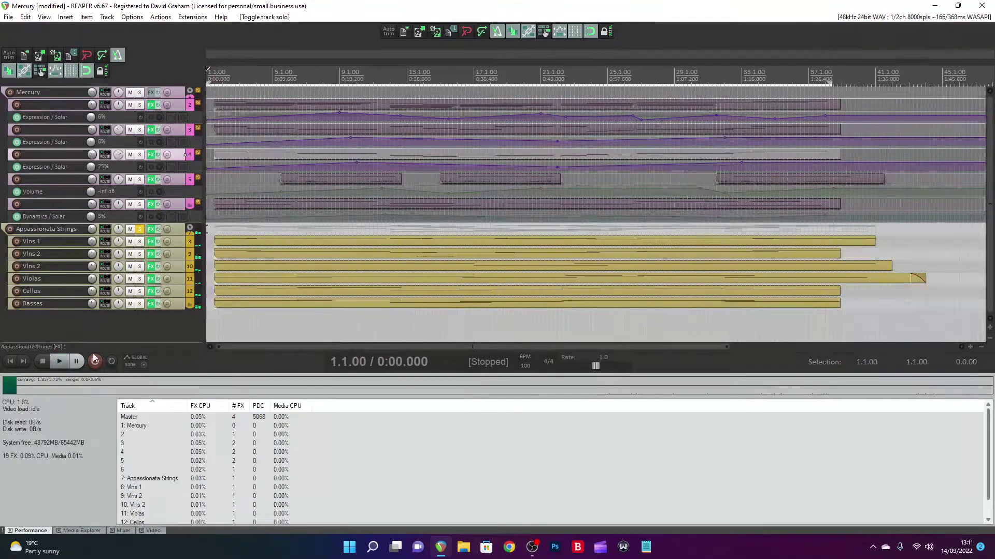
{"action": "left_click", "coordinate": [57, 361]}
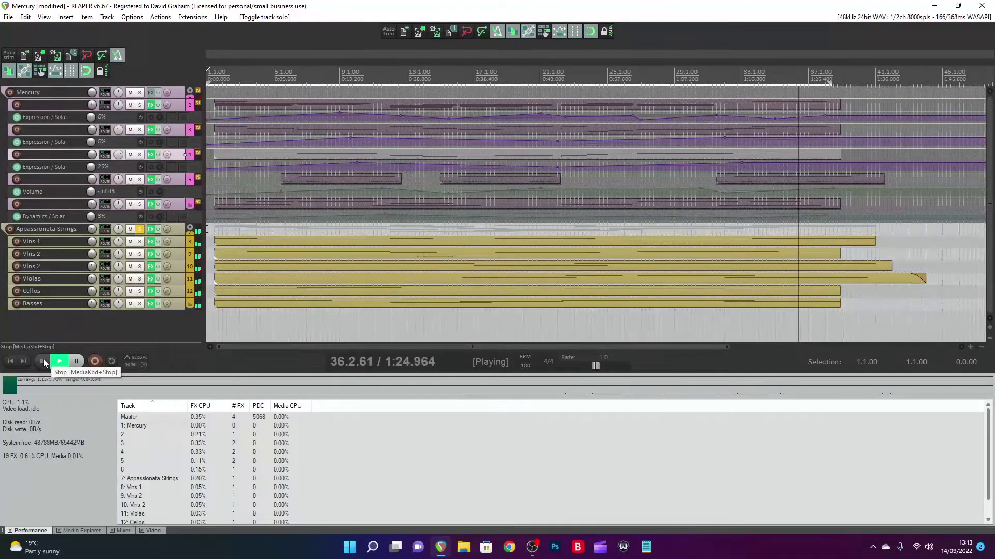
{"action": "left_click", "coordinate": [42, 361]}
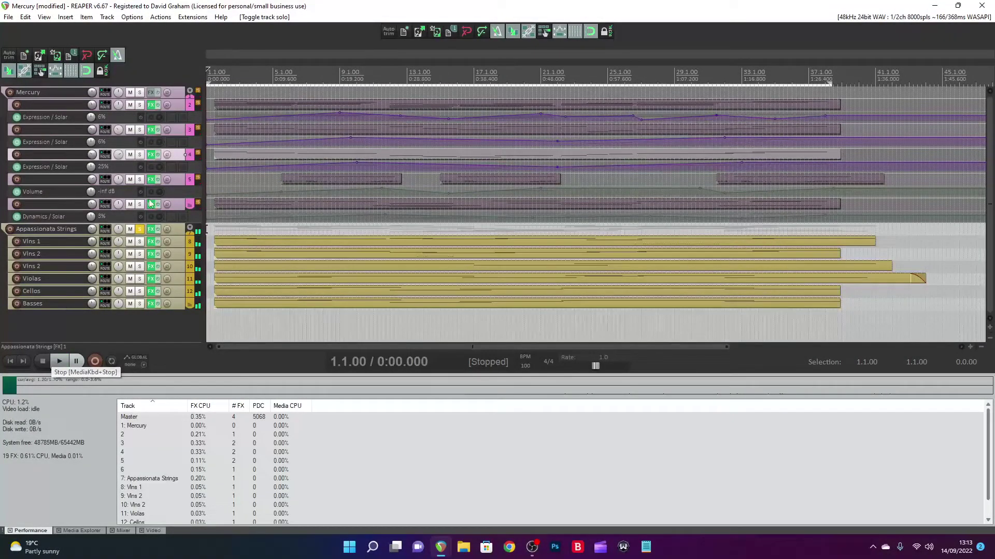
{"action": "left_click", "coordinate": [140, 230]}
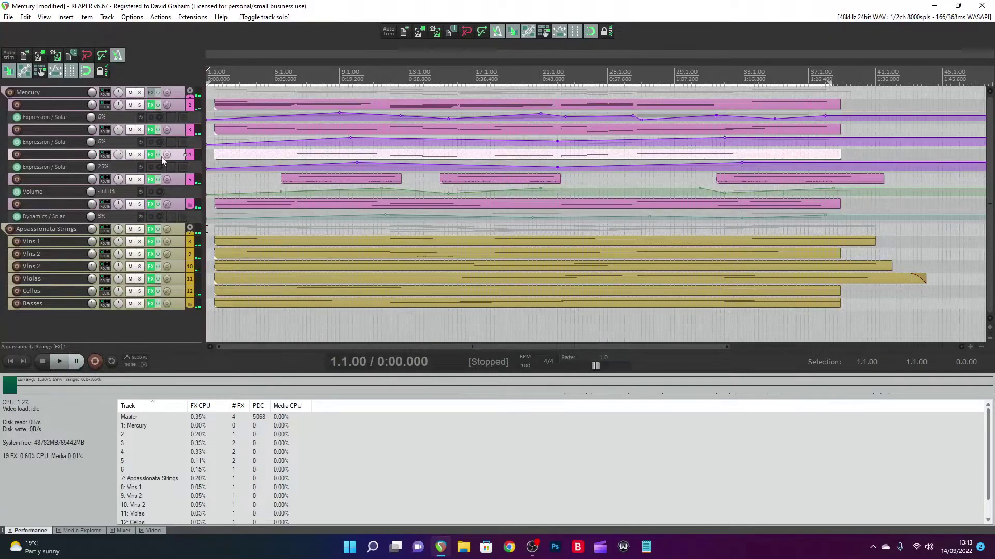
Step: Solo the Mercury folder and examine the notes of track 2's MIDI item in the MIDI editor
{"action": "left_click", "coordinate": [140, 93]}
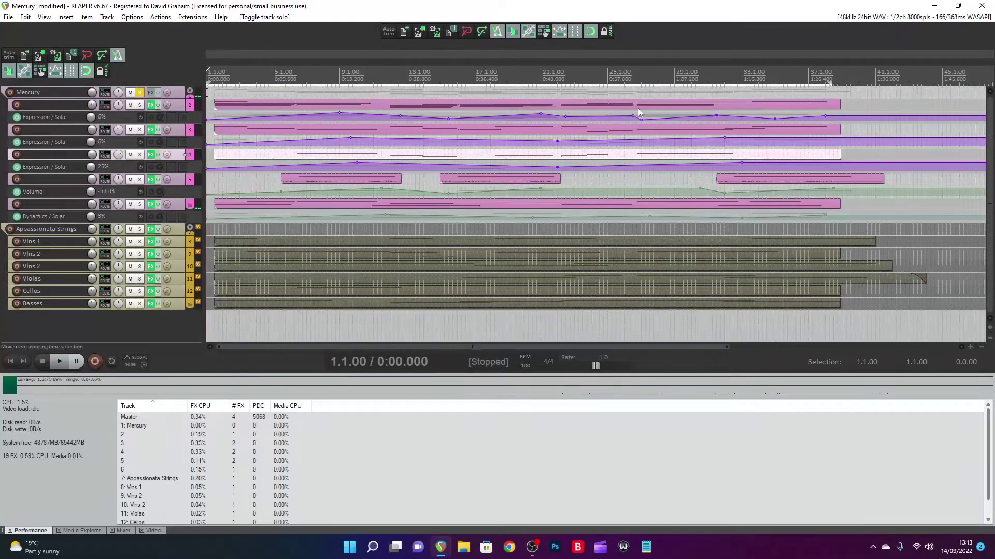
{"action": "left_click", "coordinate": [245, 105]}
{"action": "double_click", "coordinate": [247, 106]}
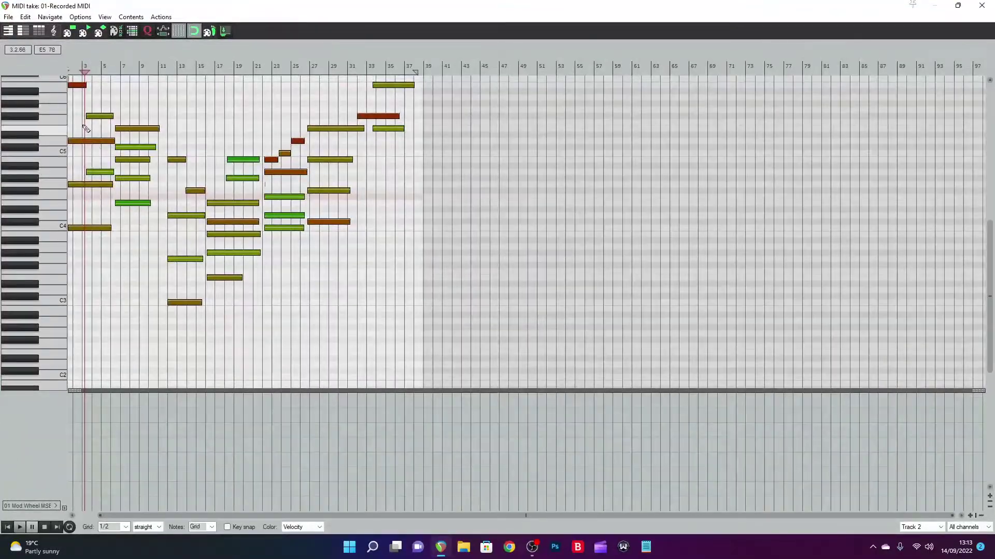
{"action": "left_click", "coordinate": [988, 5]}
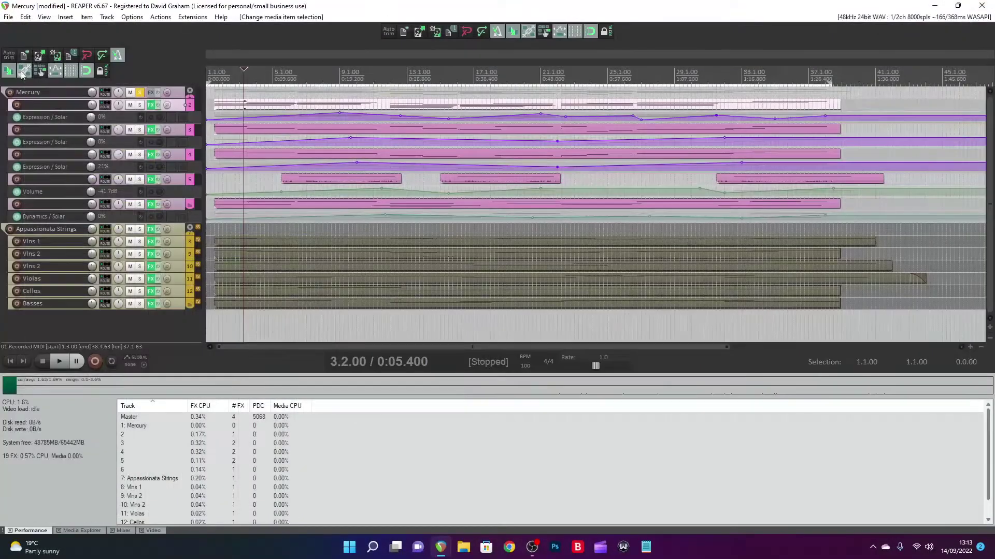
Step: Listen to track 2 soloed from near the project start, then stop playback and release the solo
{"action": "left_click", "coordinate": [139, 105]}
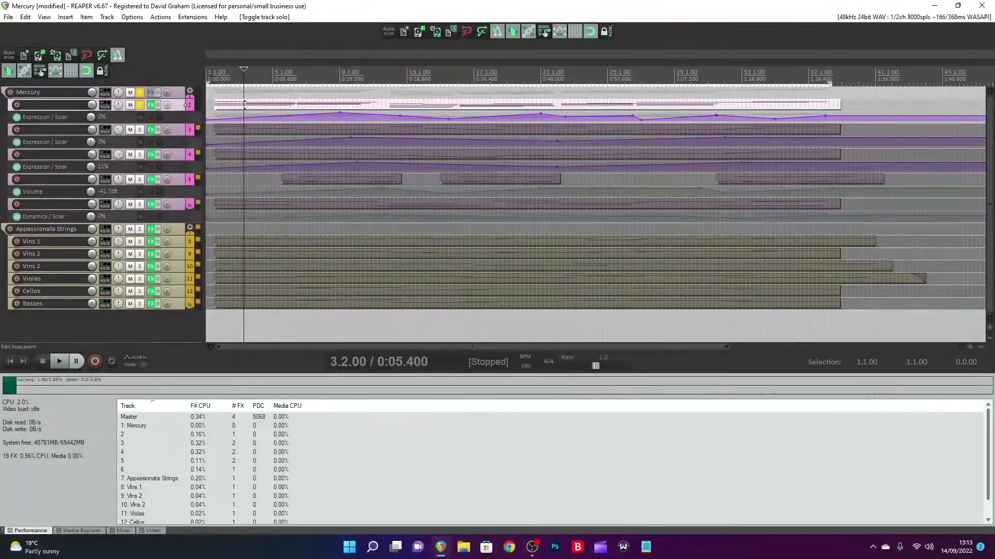
{"action": "key", "text": "Home"}
{"action": "key", "text": "space"}
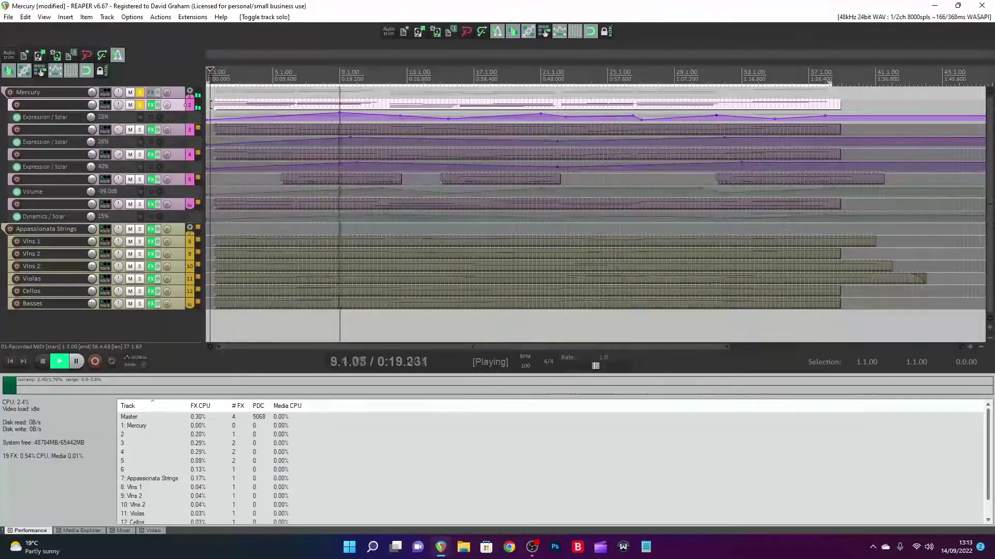
{"action": "key", "text": "space"}
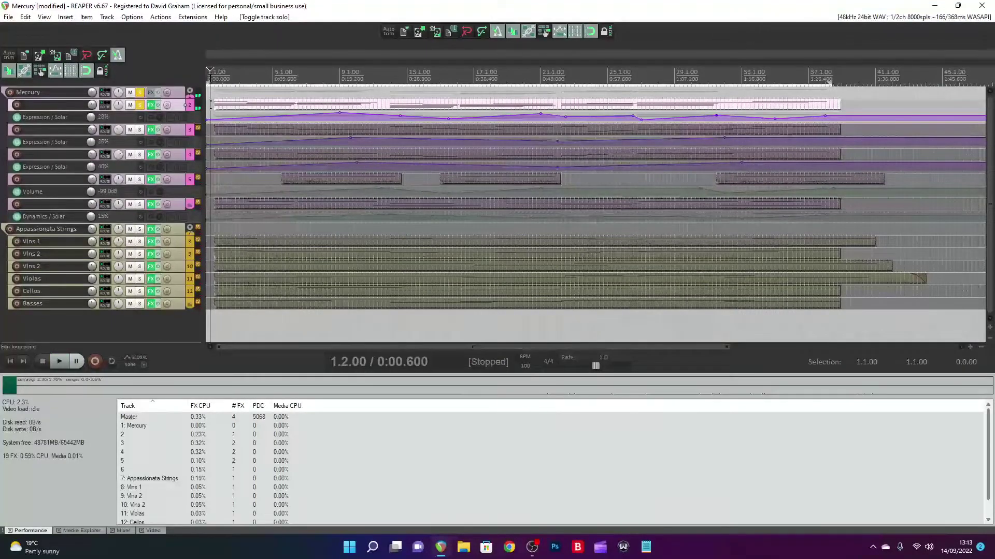
{"action": "left_click", "coordinate": [140, 105]}
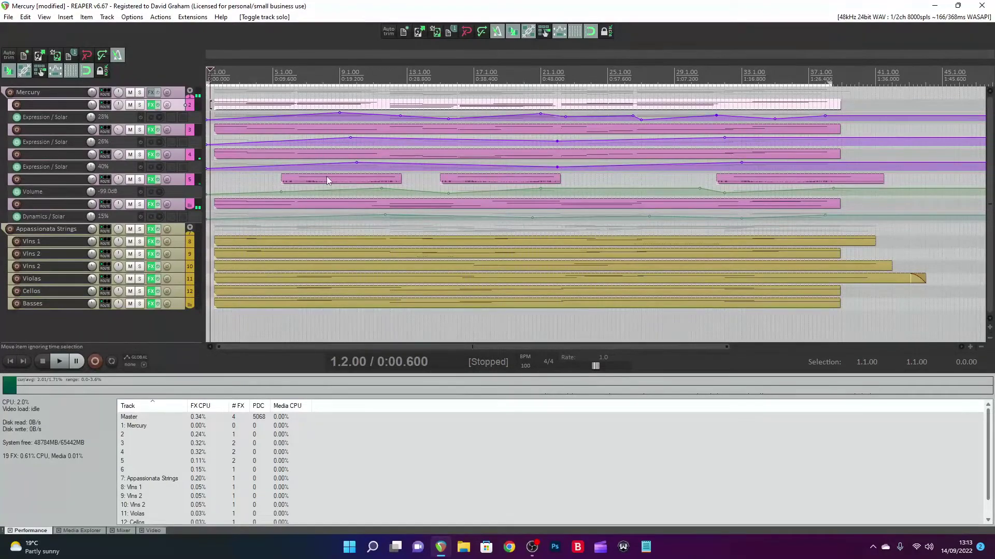
Step: Listen to track 5 soloed from 6.2.00, within its first item, then stop playback and release the solo
{"action": "left_click", "coordinate": [141, 180]}
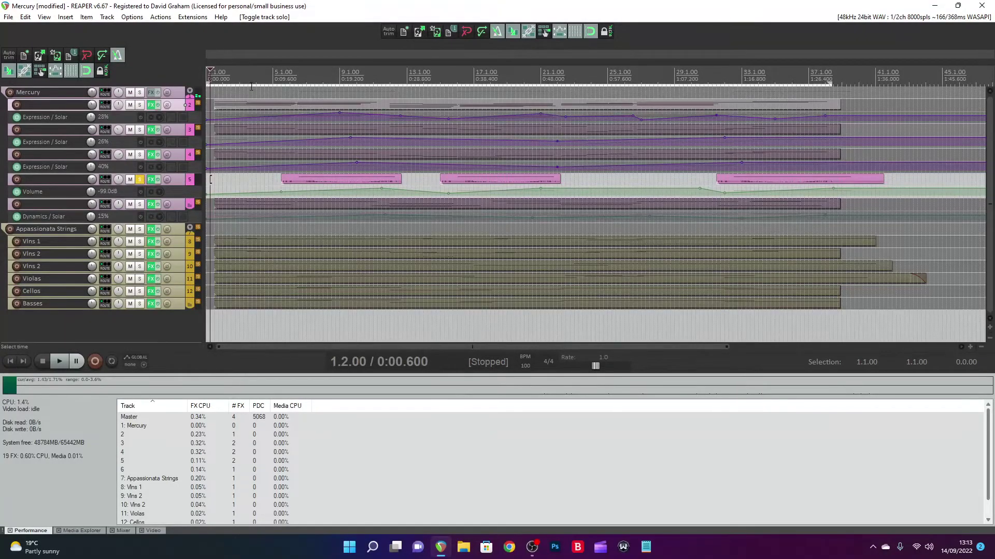
{"action": "left_click", "coordinate": [293, 78]}
{"action": "key", "text": "space"}
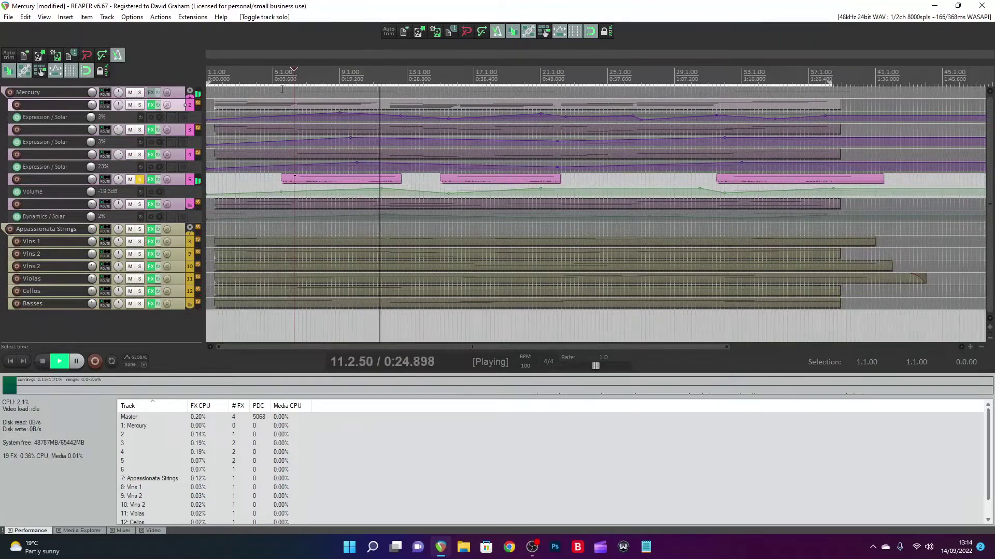
{"action": "key", "text": "space"}
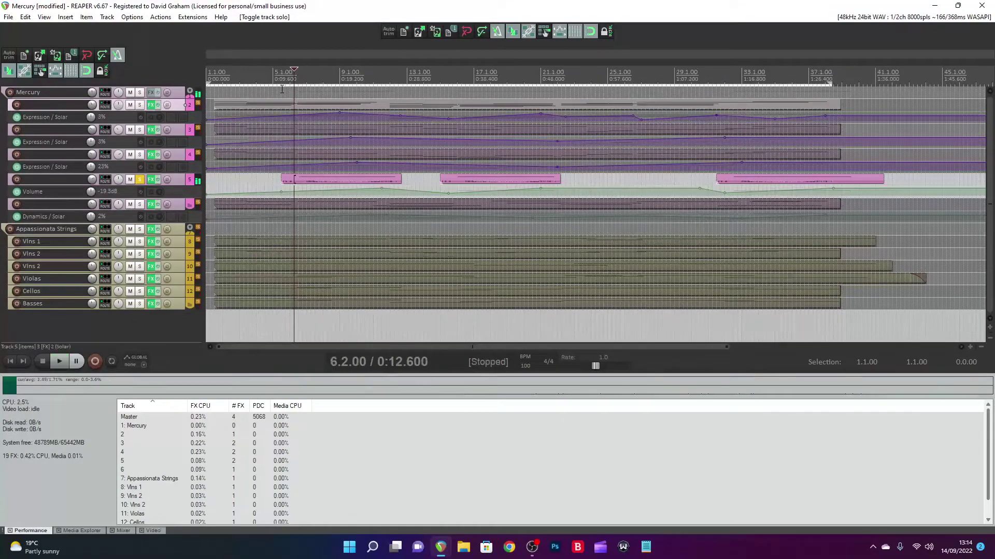
{"action": "left_click", "coordinate": [140, 180]}
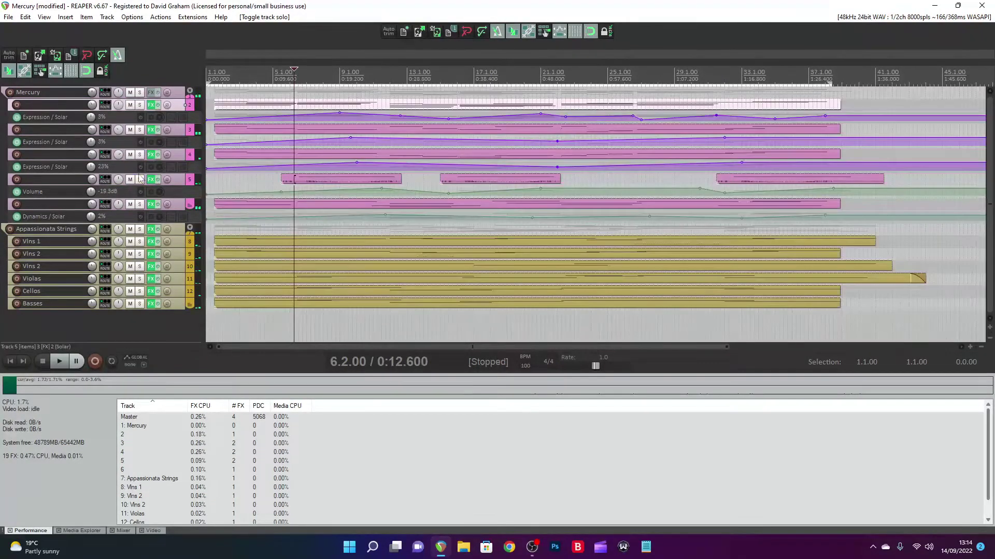
Step: Listen to the Mercury synth folder soloed from near the project start, then stop playback and release the solo
{"action": "left_click", "coordinate": [139, 93]}
{"action": "left_click", "coordinate": [210, 88]}
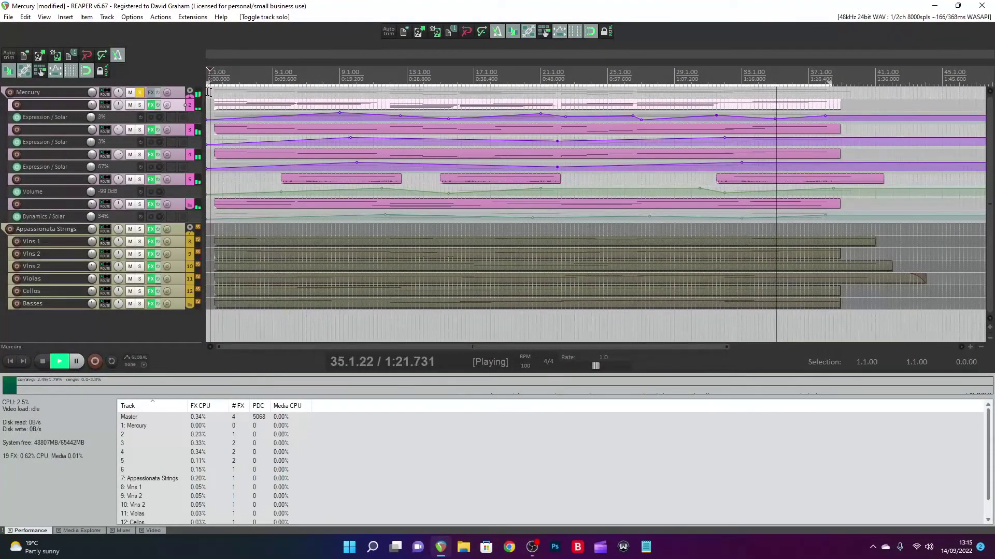
{"action": "left_click", "coordinate": [140, 92]}
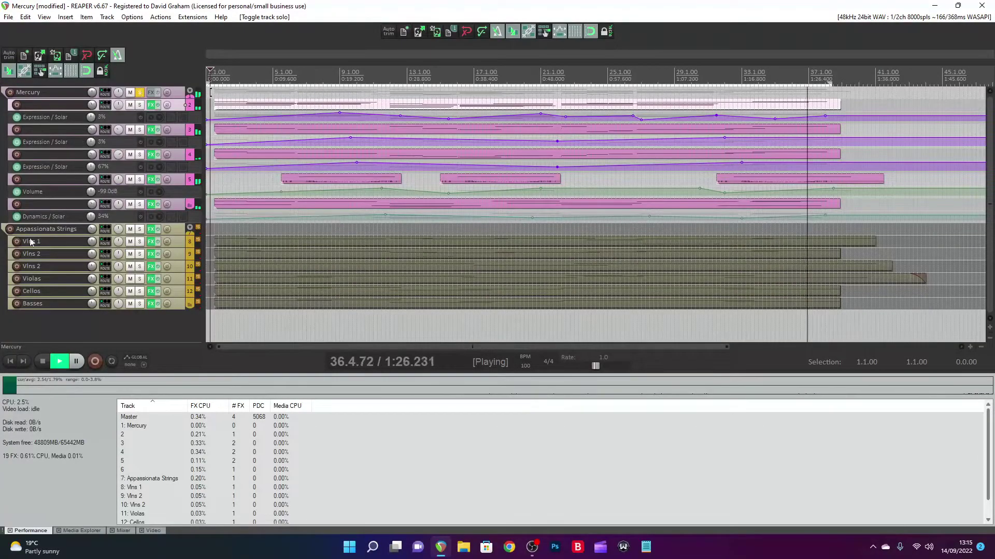
{"action": "left_click", "coordinate": [43, 363]}
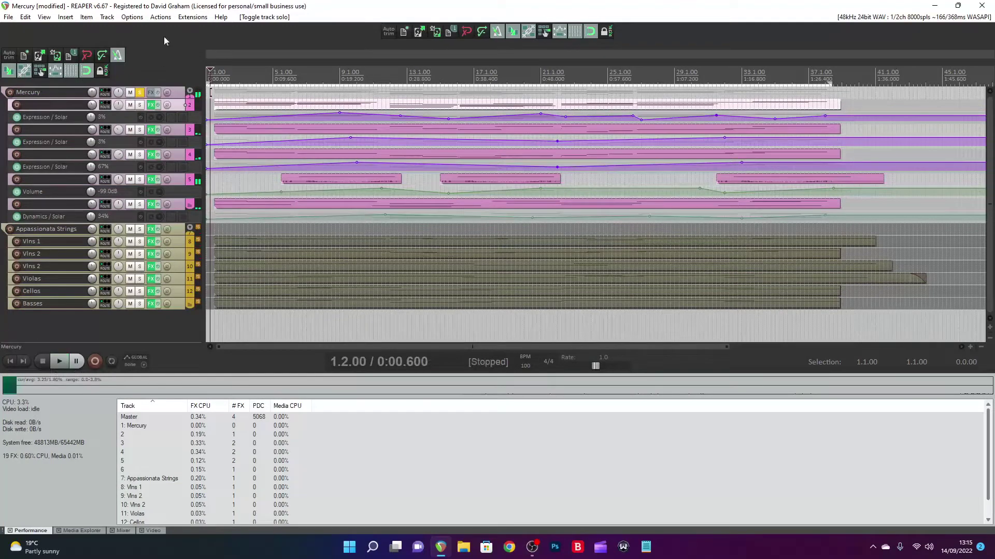
{"action": "left_click", "coordinate": [140, 94]}
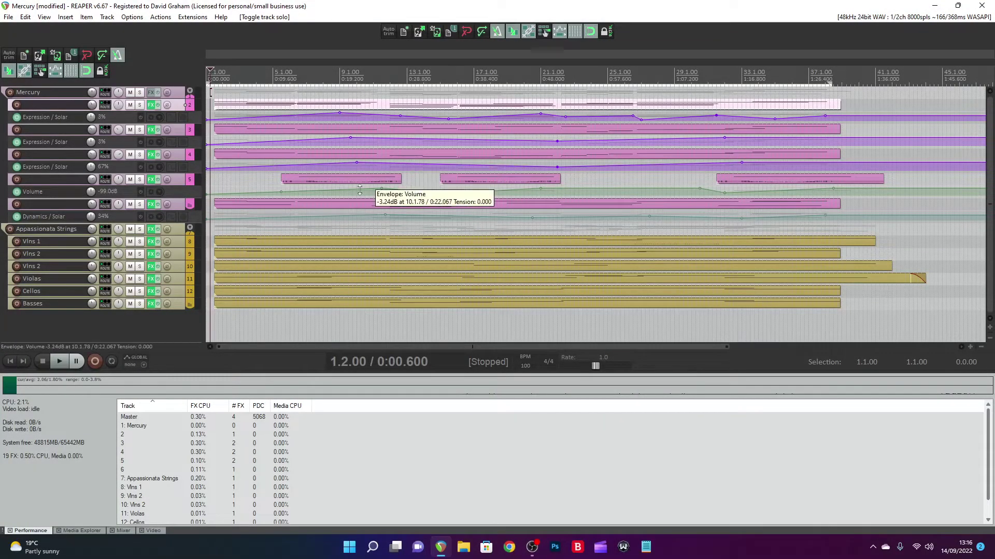
Step: Play the full mix from the project start, show the mixer levels during playback, and stop at the end
{"action": "left_click", "coordinate": [10, 361]}
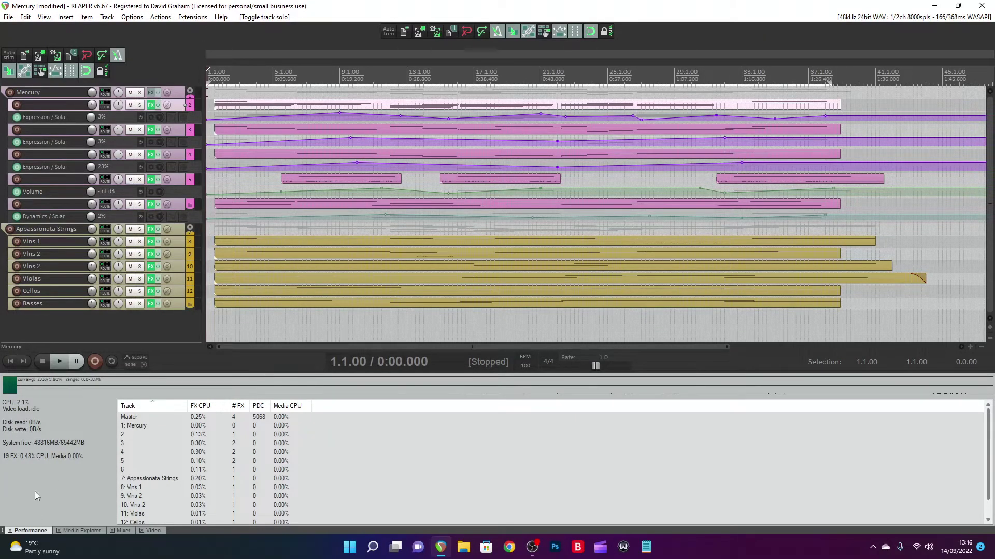
{"action": "left_click", "coordinate": [58, 362]}
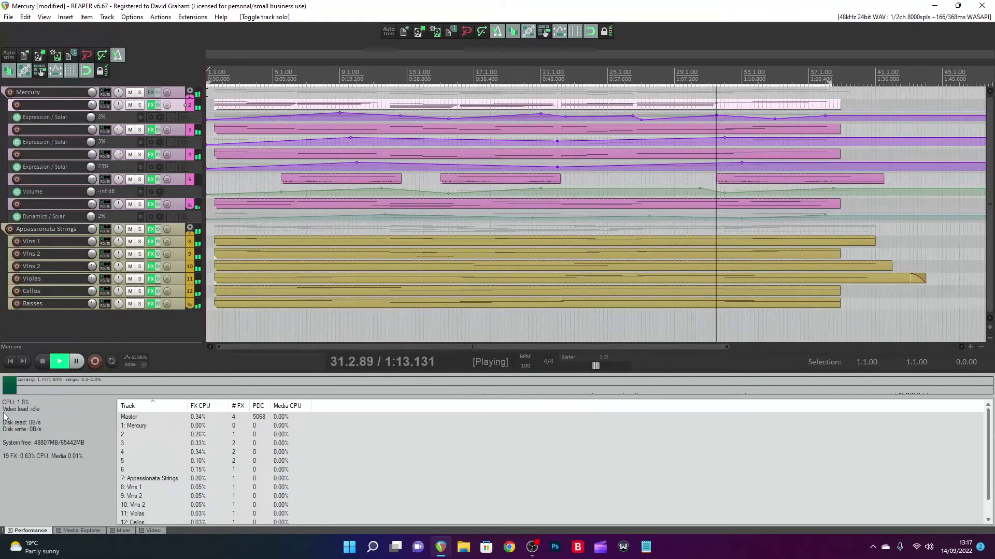
{"action": "left_click", "coordinate": [122, 530]}
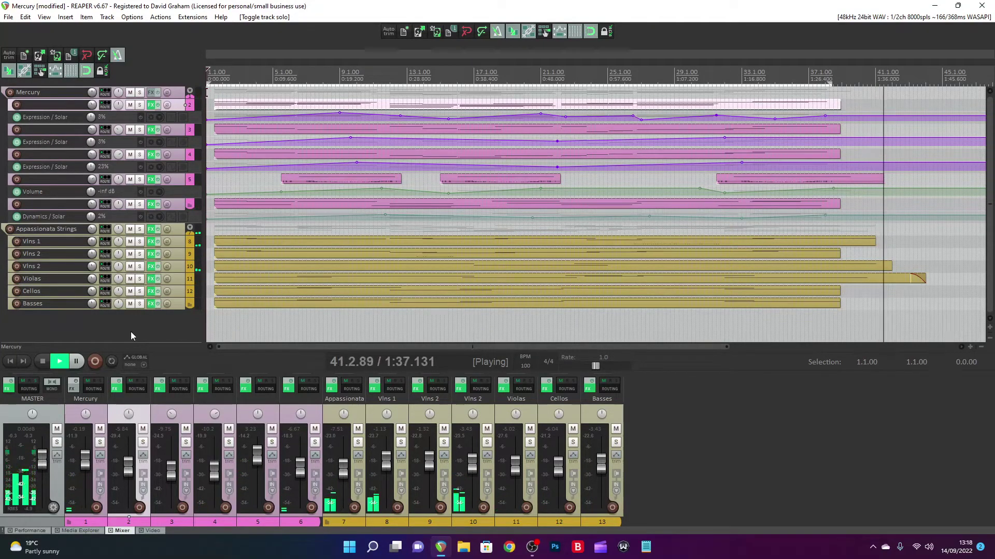
{"action": "left_click", "coordinate": [42, 361]}
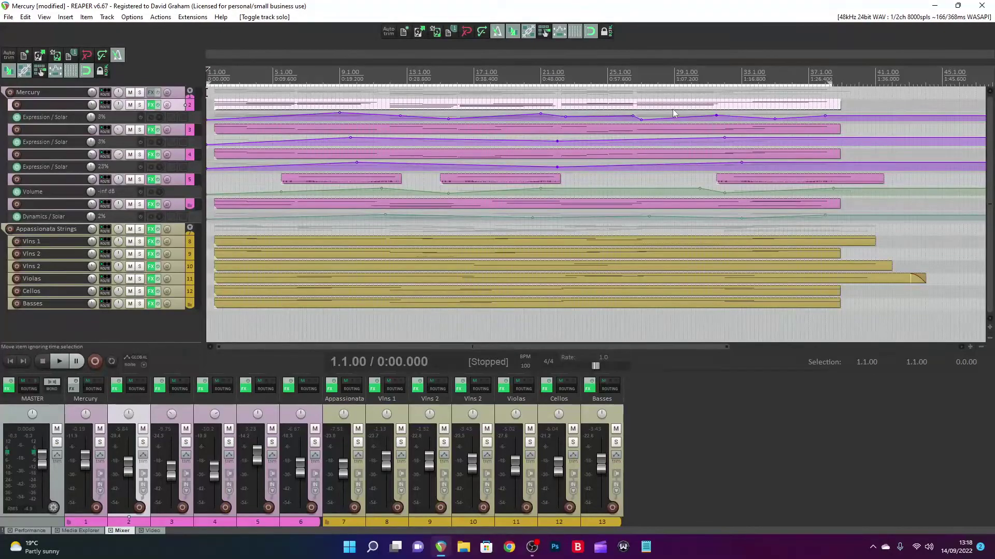
Step: Select tracks 3 and 4 in turn, and briefly solo track 5 to point out its items
{"action": "left_click", "coordinate": [176, 133]}
{"action": "left_click", "coordinate": [175, 157]}
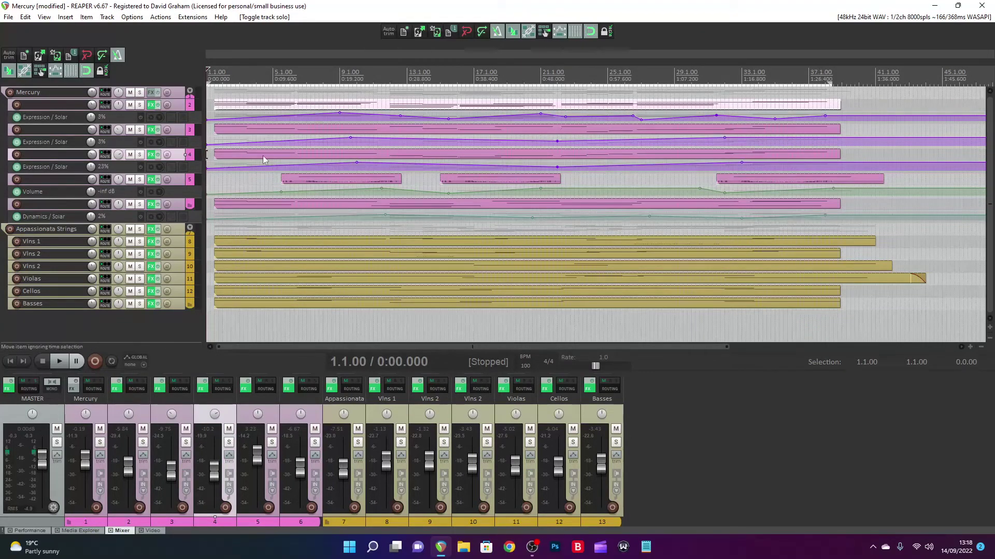
{"action": "left_click", "coordinate": [139, 180]}
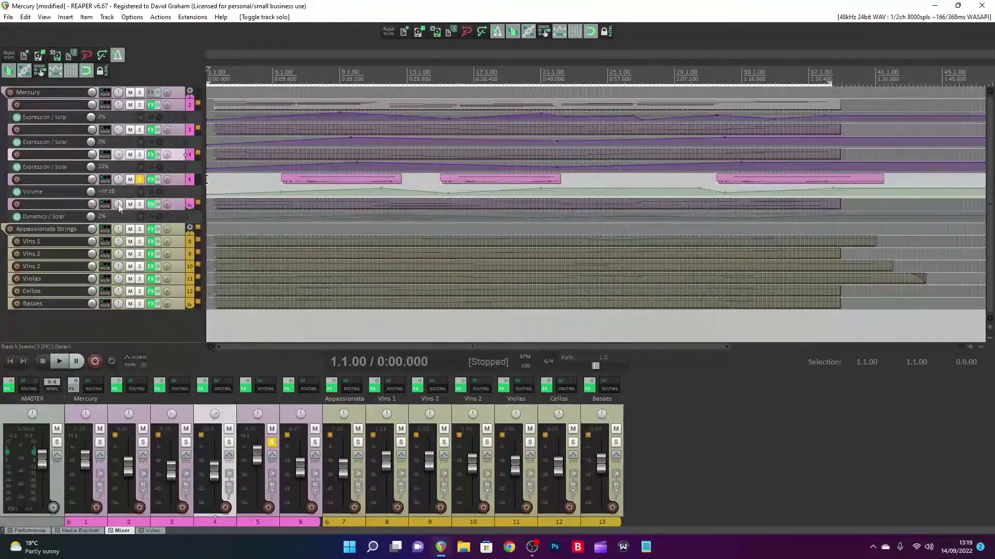
{"action": "left_click", "coordinate": [140, 179]}
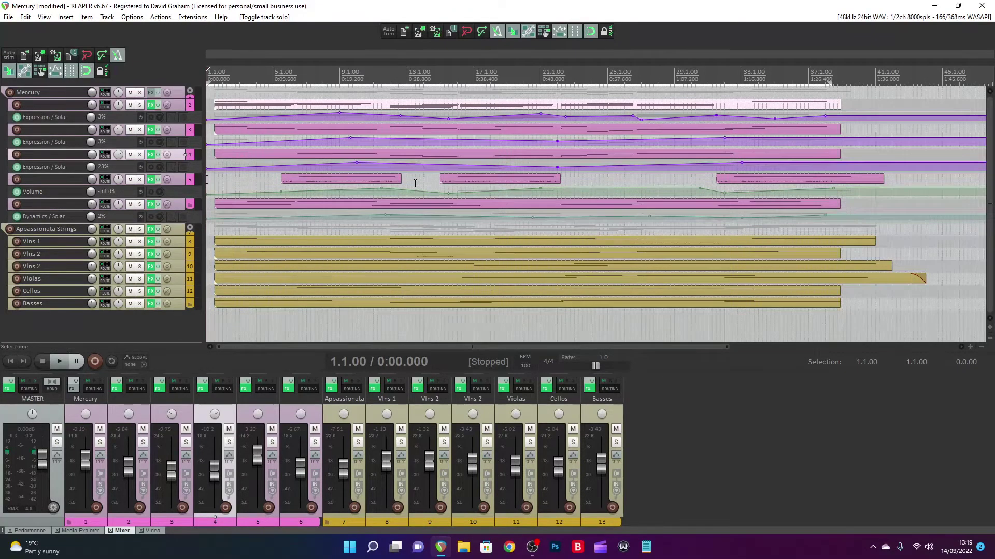
Step: Play track 2 soloed from 1.3.00, release the solo during playback to compare it with the full mix, and stop
{"action": "left_click", "coordinate": [141, 106]}
{"action": "left_click", "coordinate": [220, 87]}
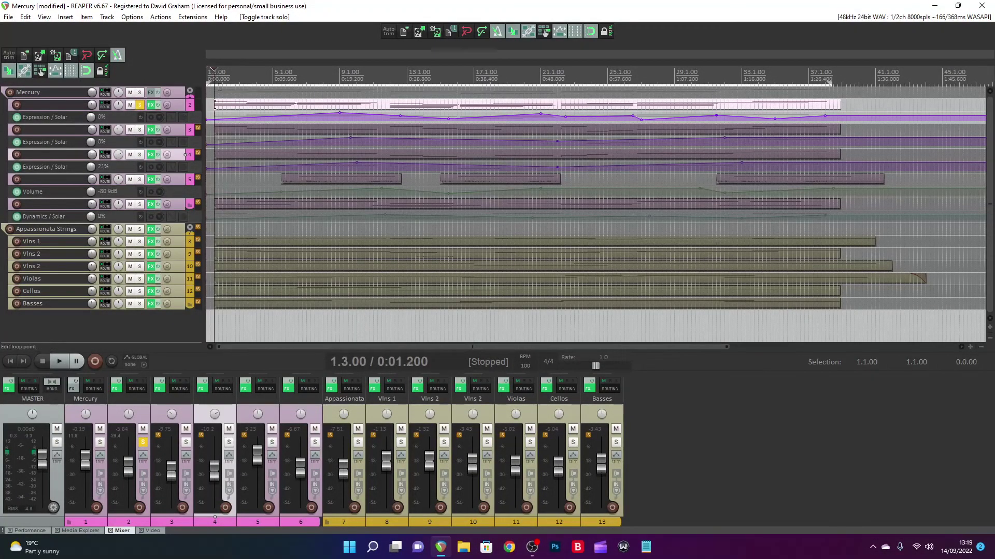
{"action": "key", "text": "space"}
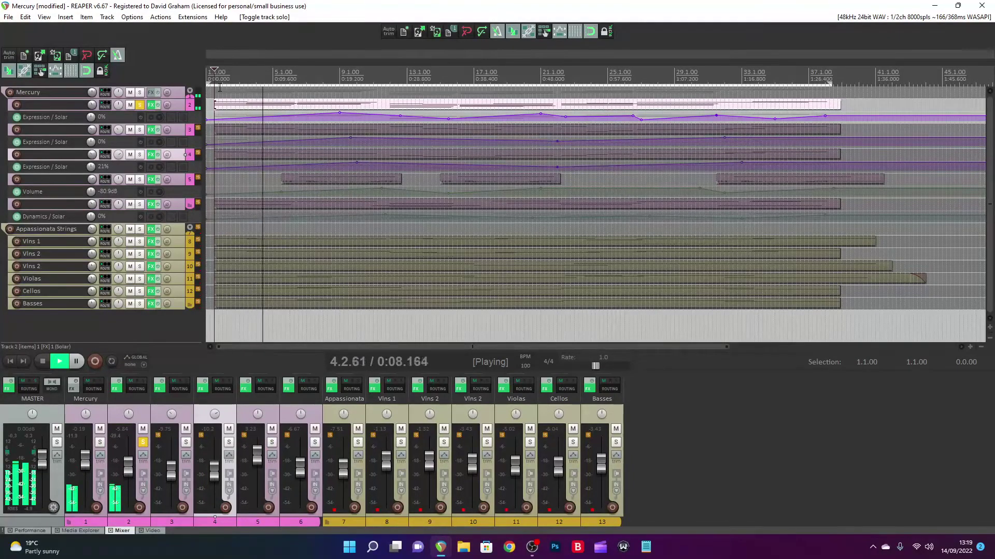
{"action": "left_click", "coordinate": [142, 106]}
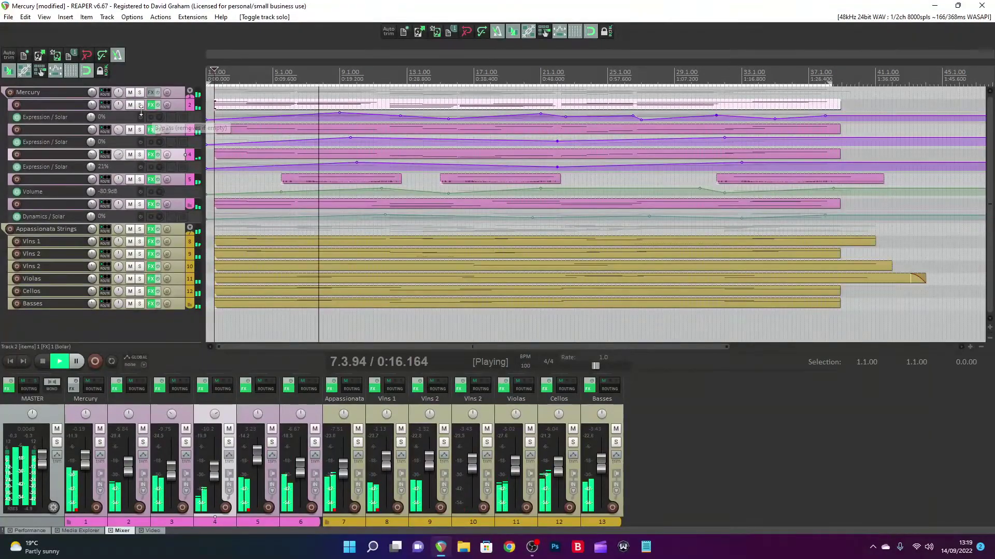
{"action": "left_click", "coordinate": [42, 362]}
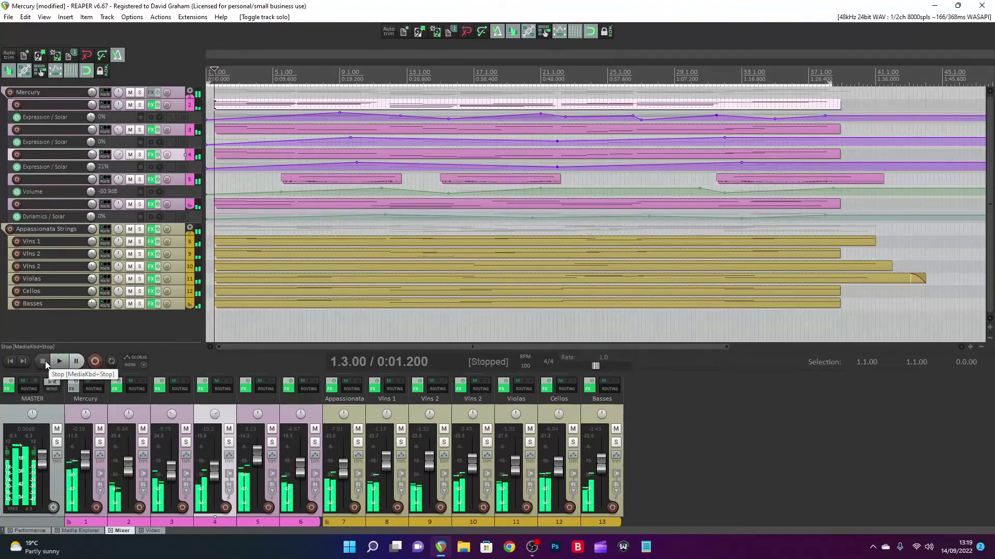